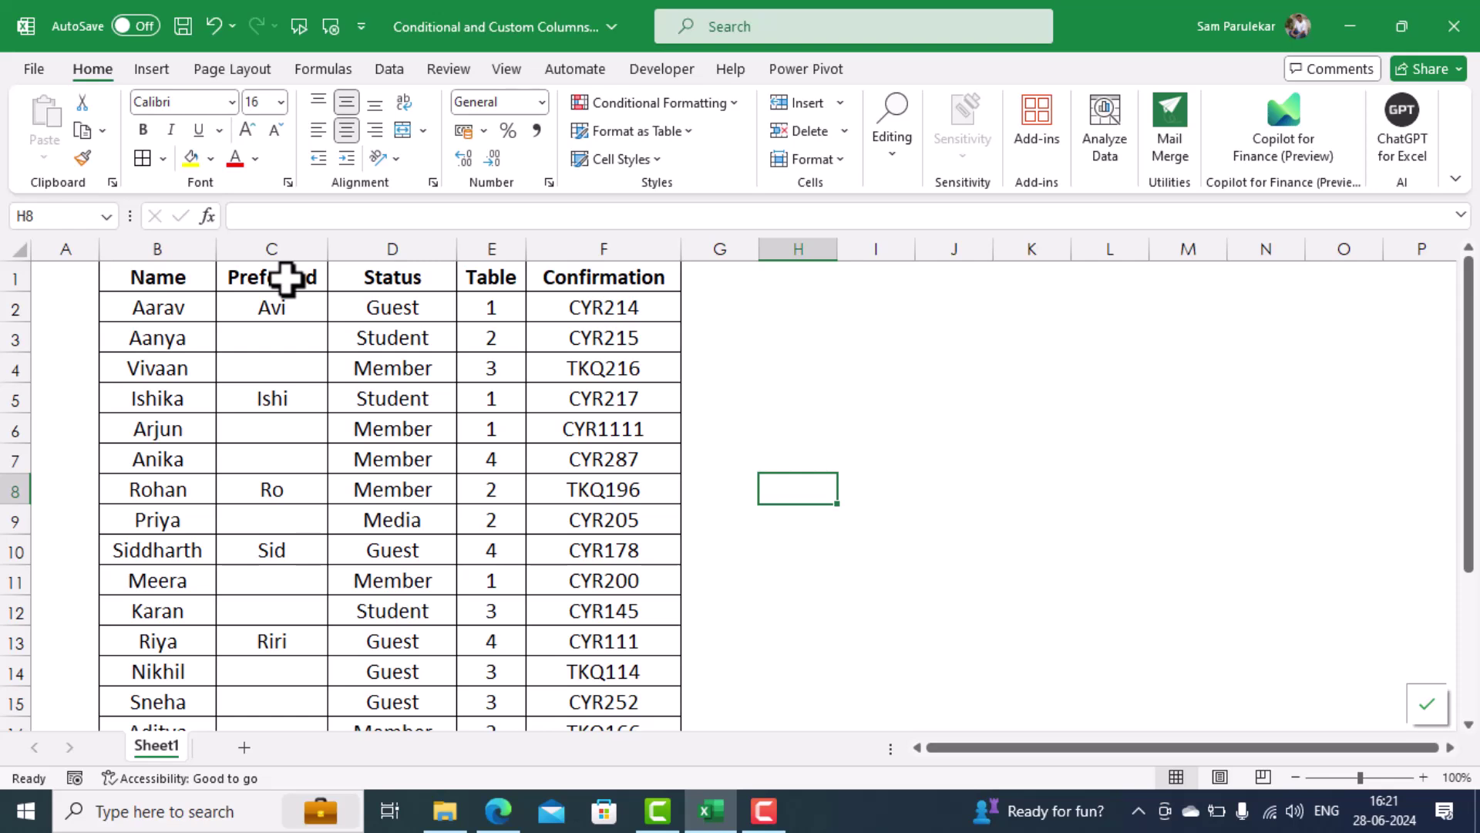
- Load the guest list range B1:F21 into Power Query as a table with headers
{"action": "left_click", "coordinate": [309, 375]}
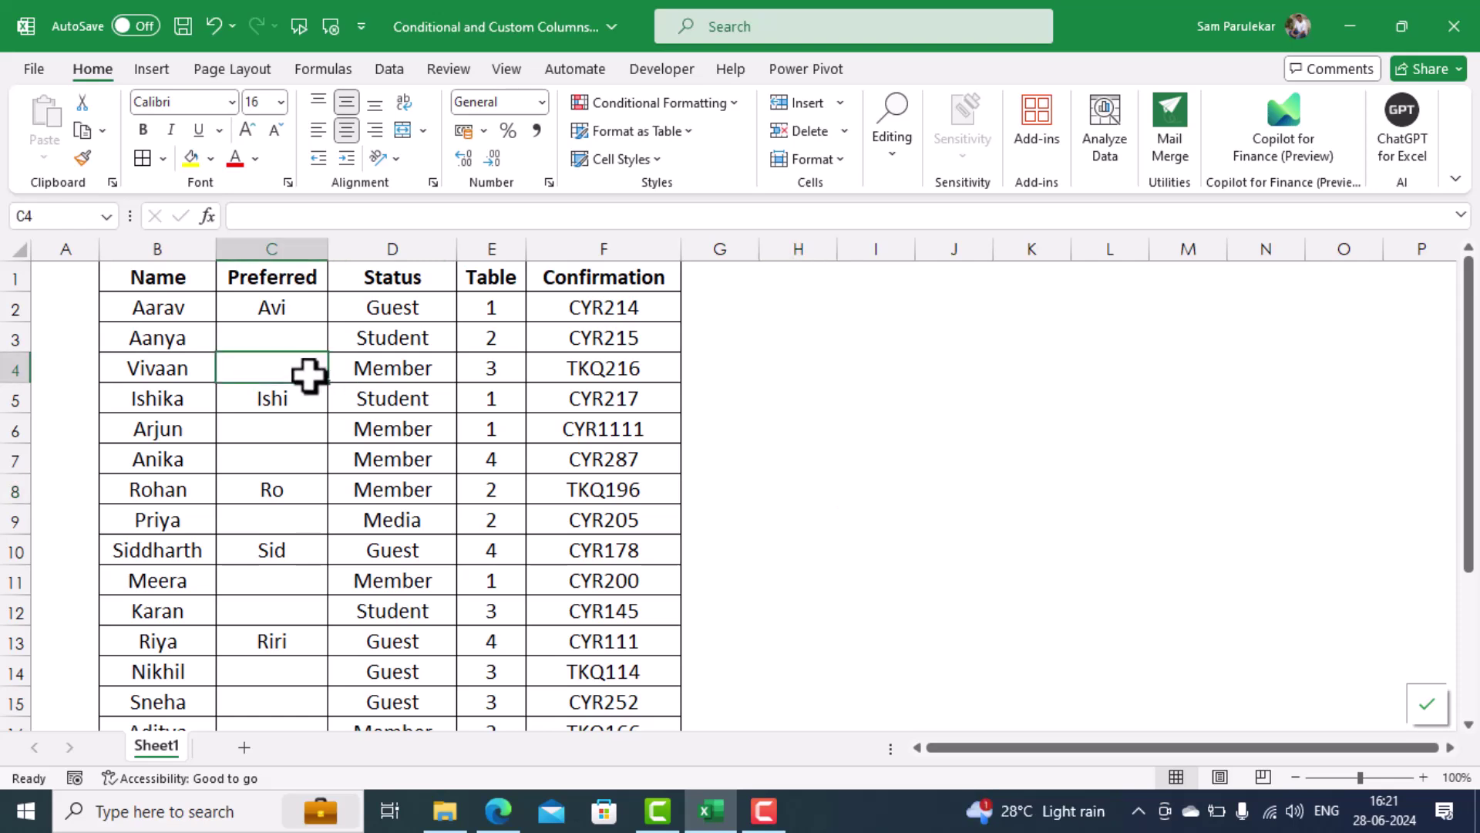
{"action": "right_click", "coordinate": [309, 376]}
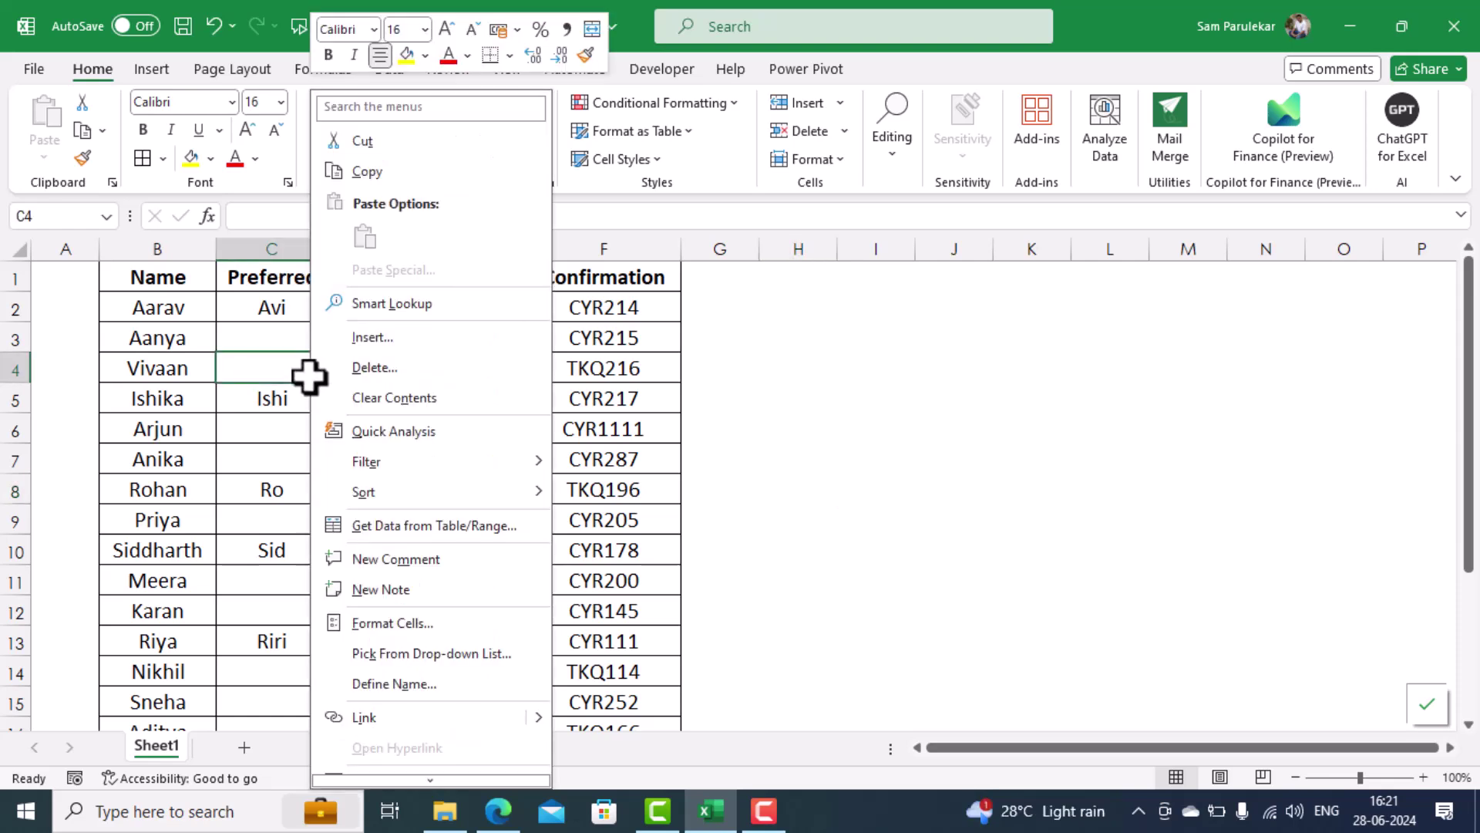
{"action": "left_click", "coordinate": [455, 523]}
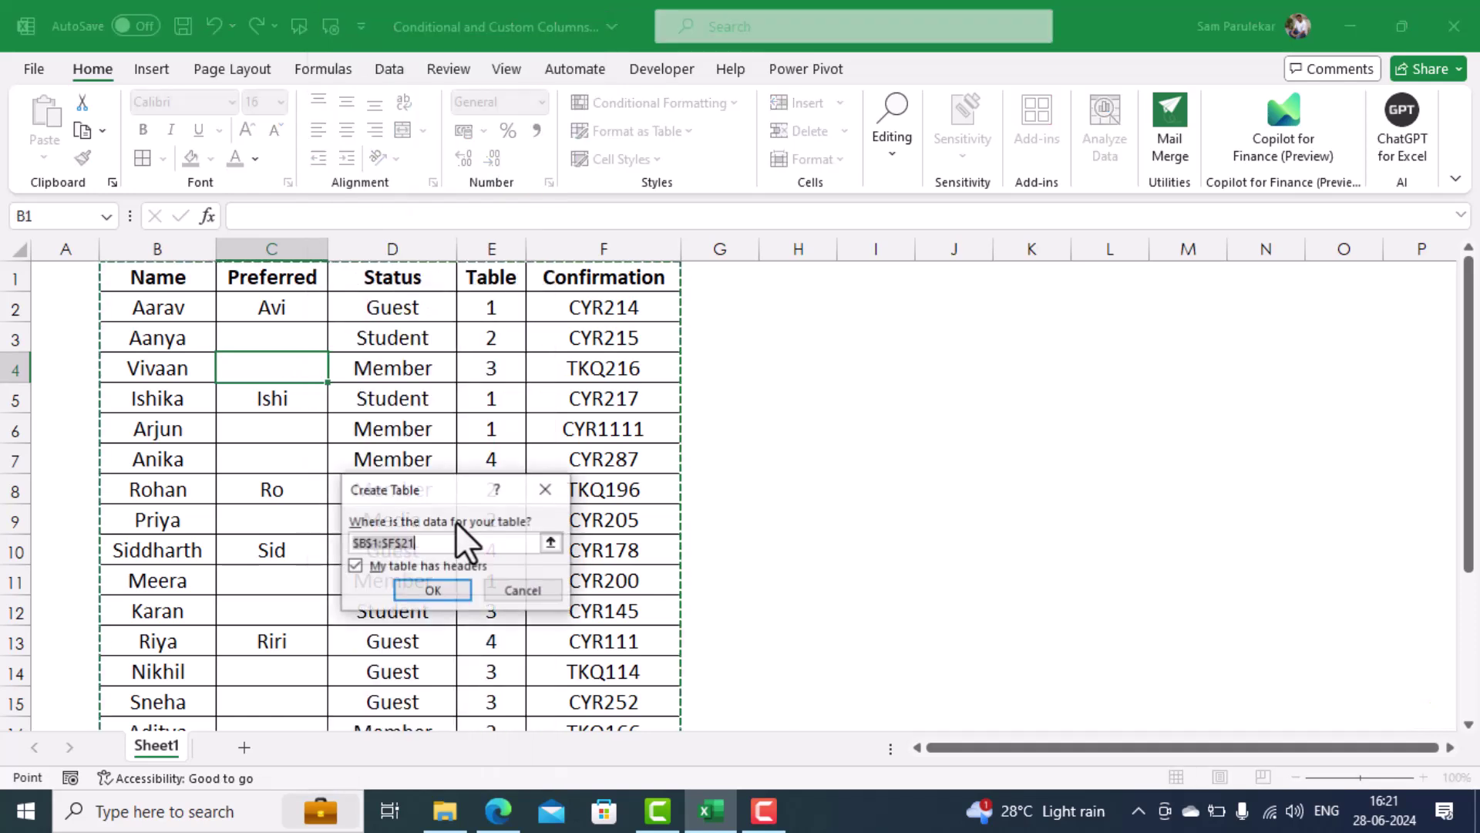
{"action": "left_click", "coordinate": [438, 587]}
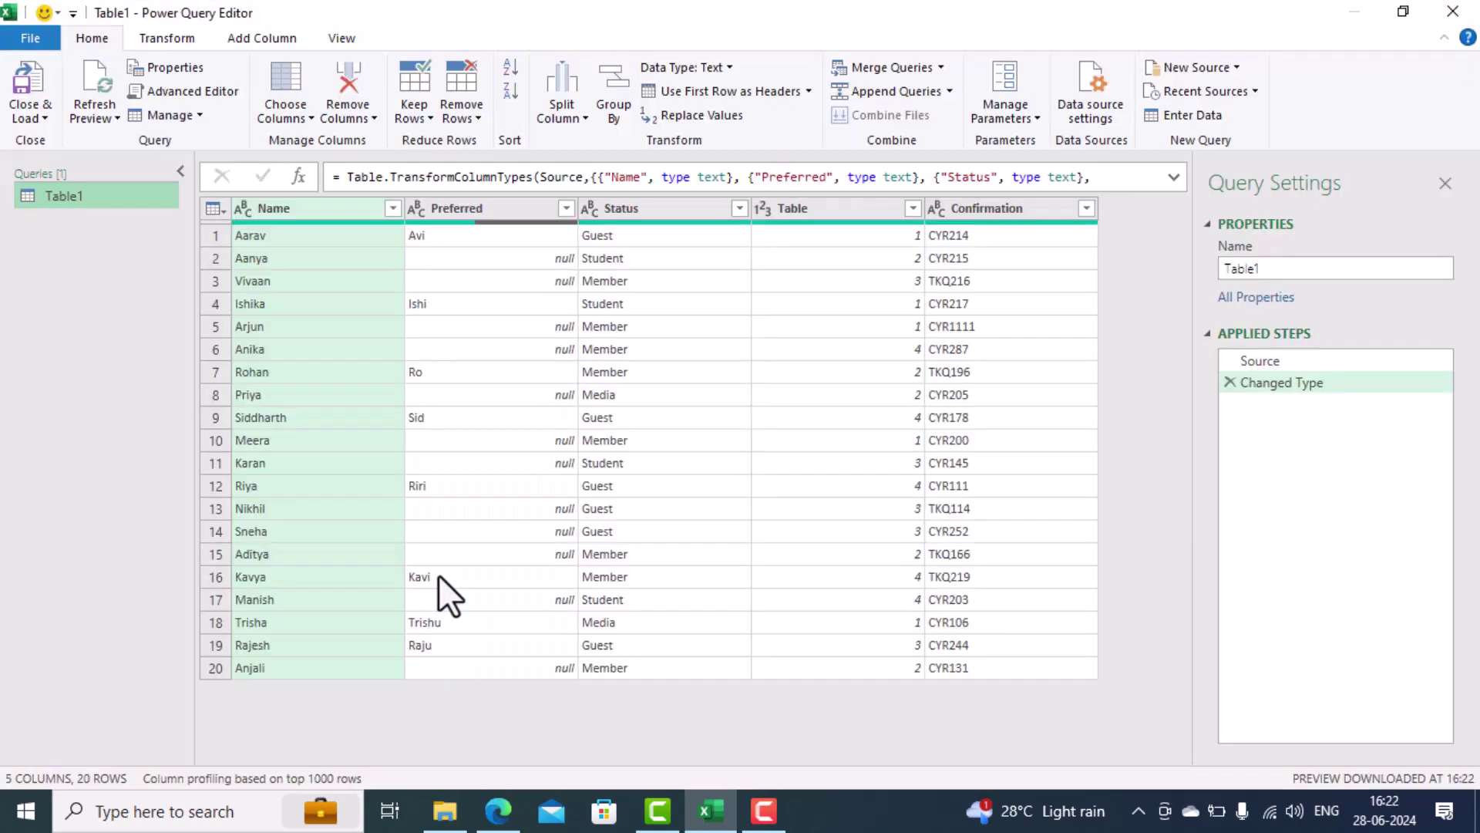
- Start a new conditional column and name it Badge
{"action": "left_click", "coordinate": [641, 206]}
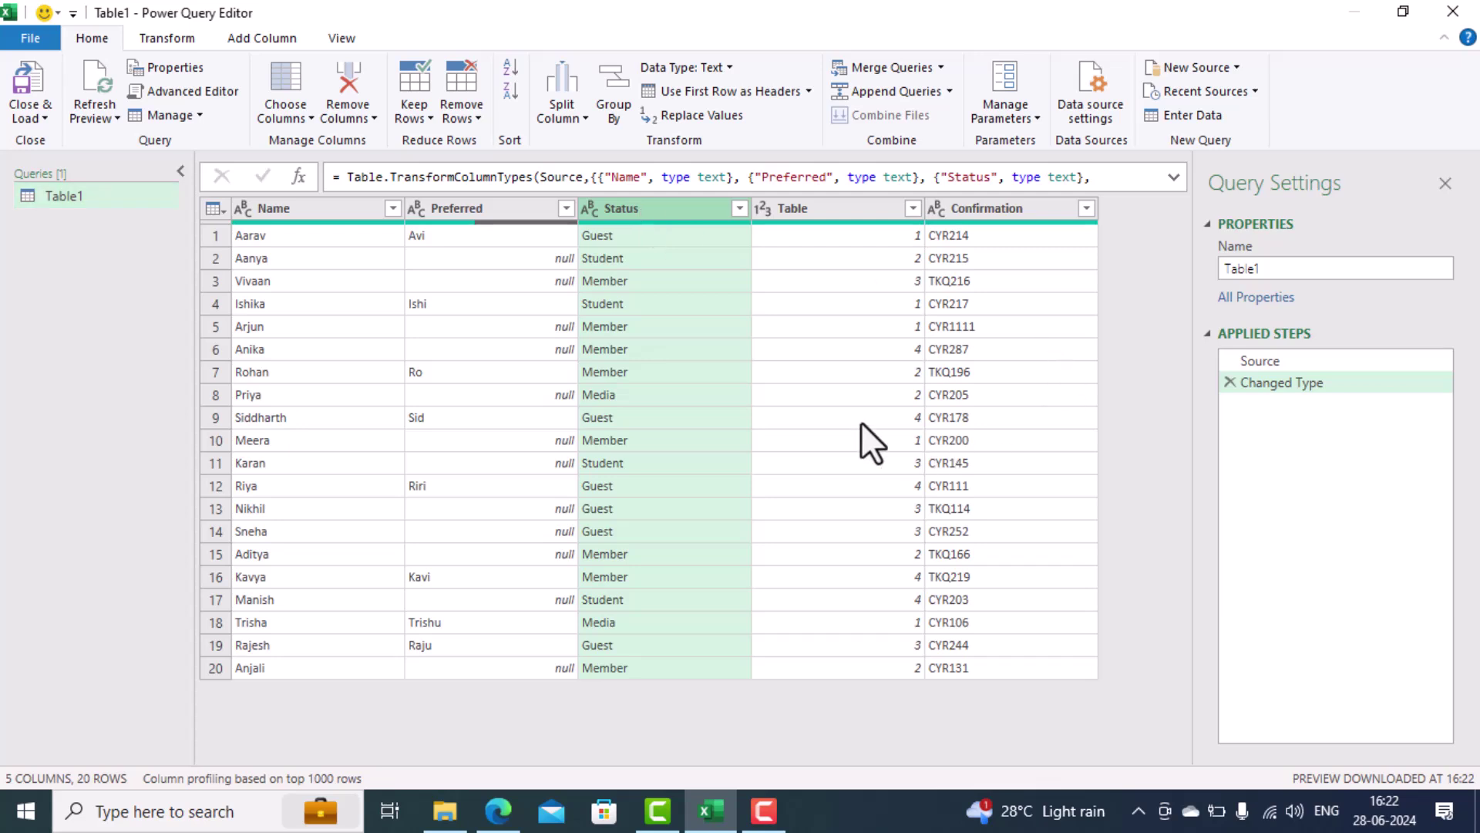
{"action": "left_click", "coordinate": [257, 37]}
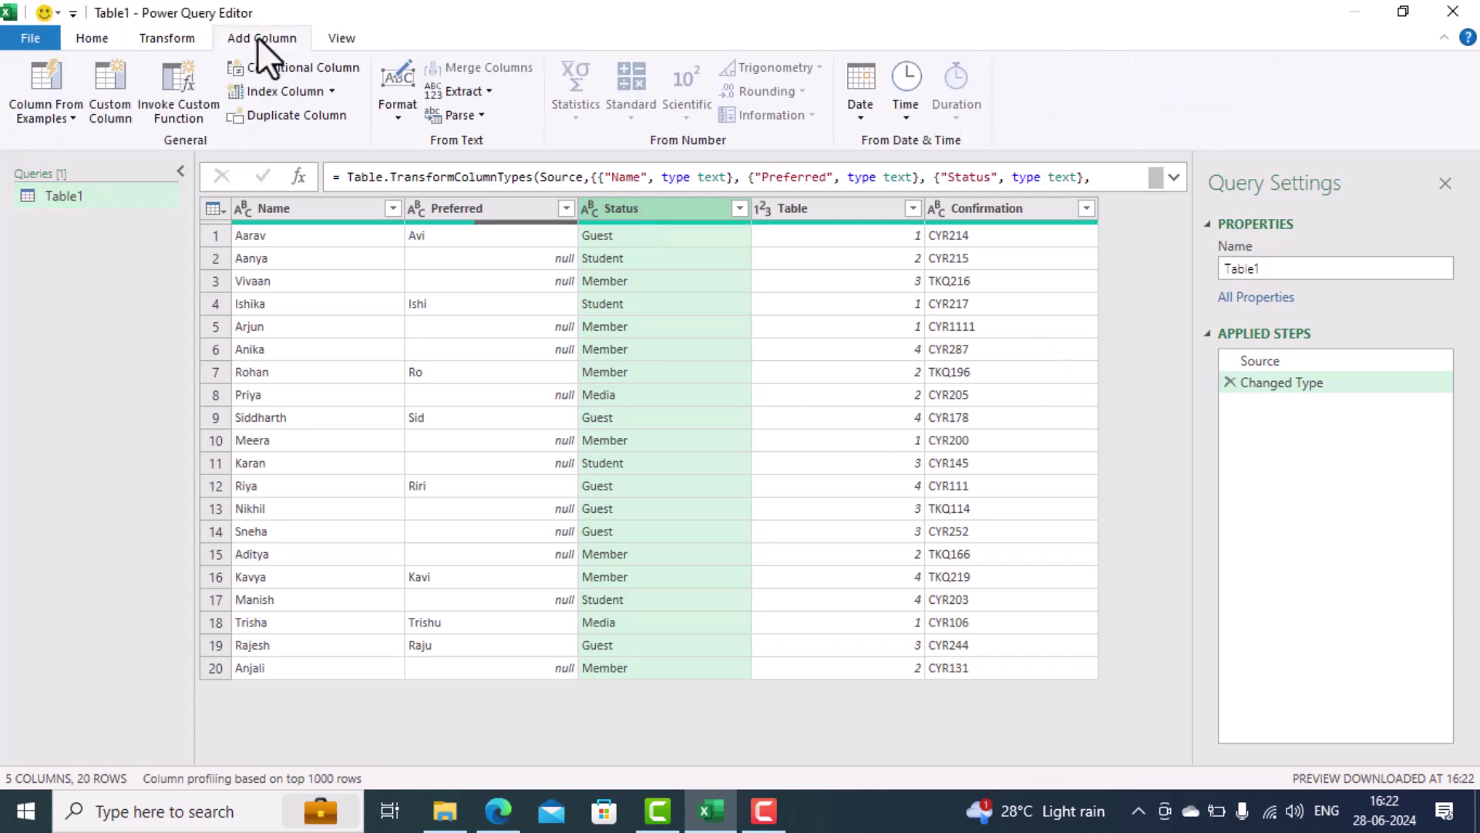
{"action": "left_click", "coordinate": [288, 67]}
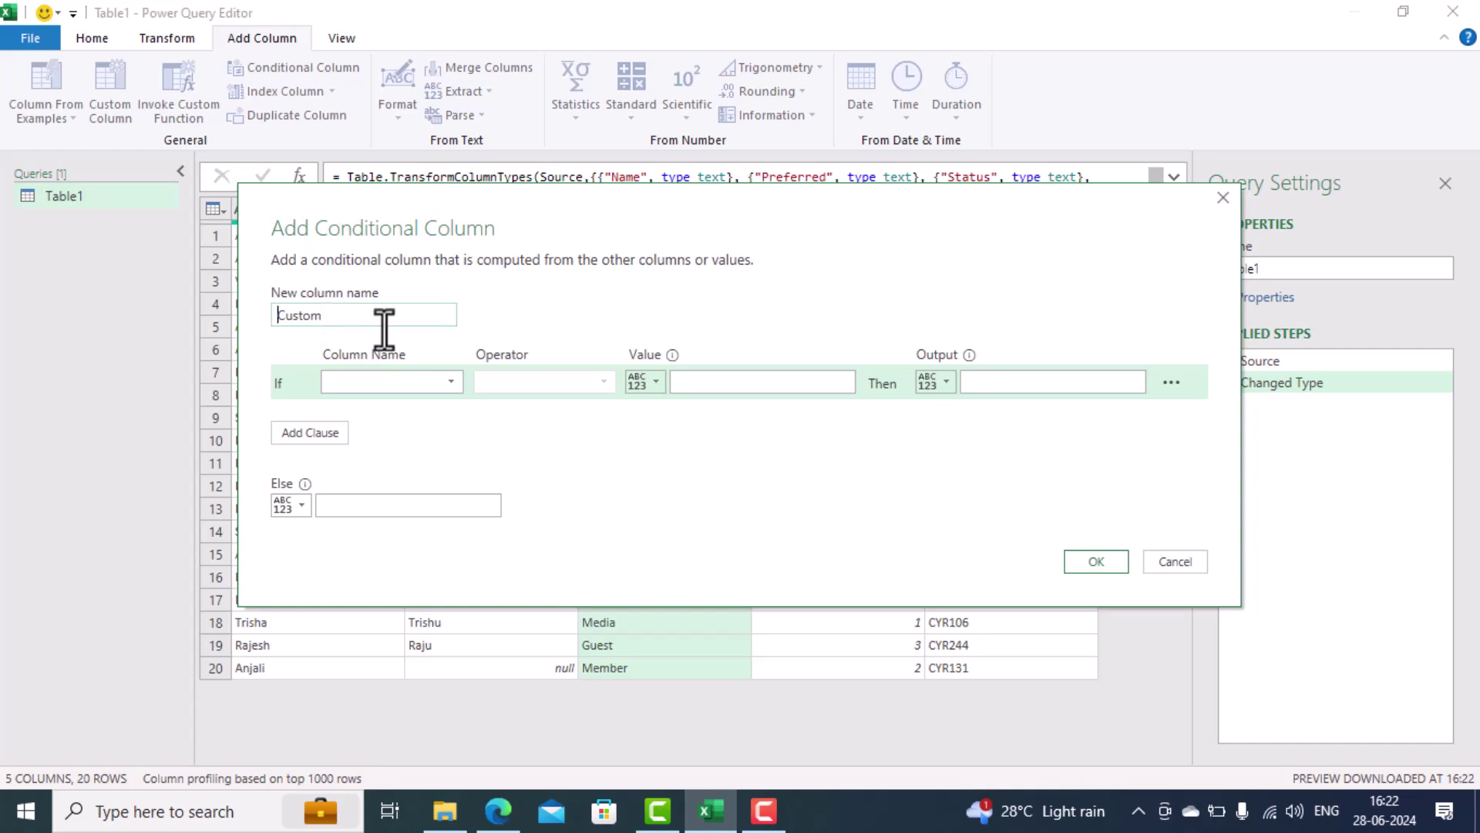
{"action": "type", "text": "Badge"}
{"action": "key", "text": "shift+End"}
{"action": "key", "text": "Delete"}
- Set the Badge column's condition to Preferred equals null
{"action": "left_click", "coordinate": [447, 385]}
{"action": "left_click", "coordinate": [414, 429]}
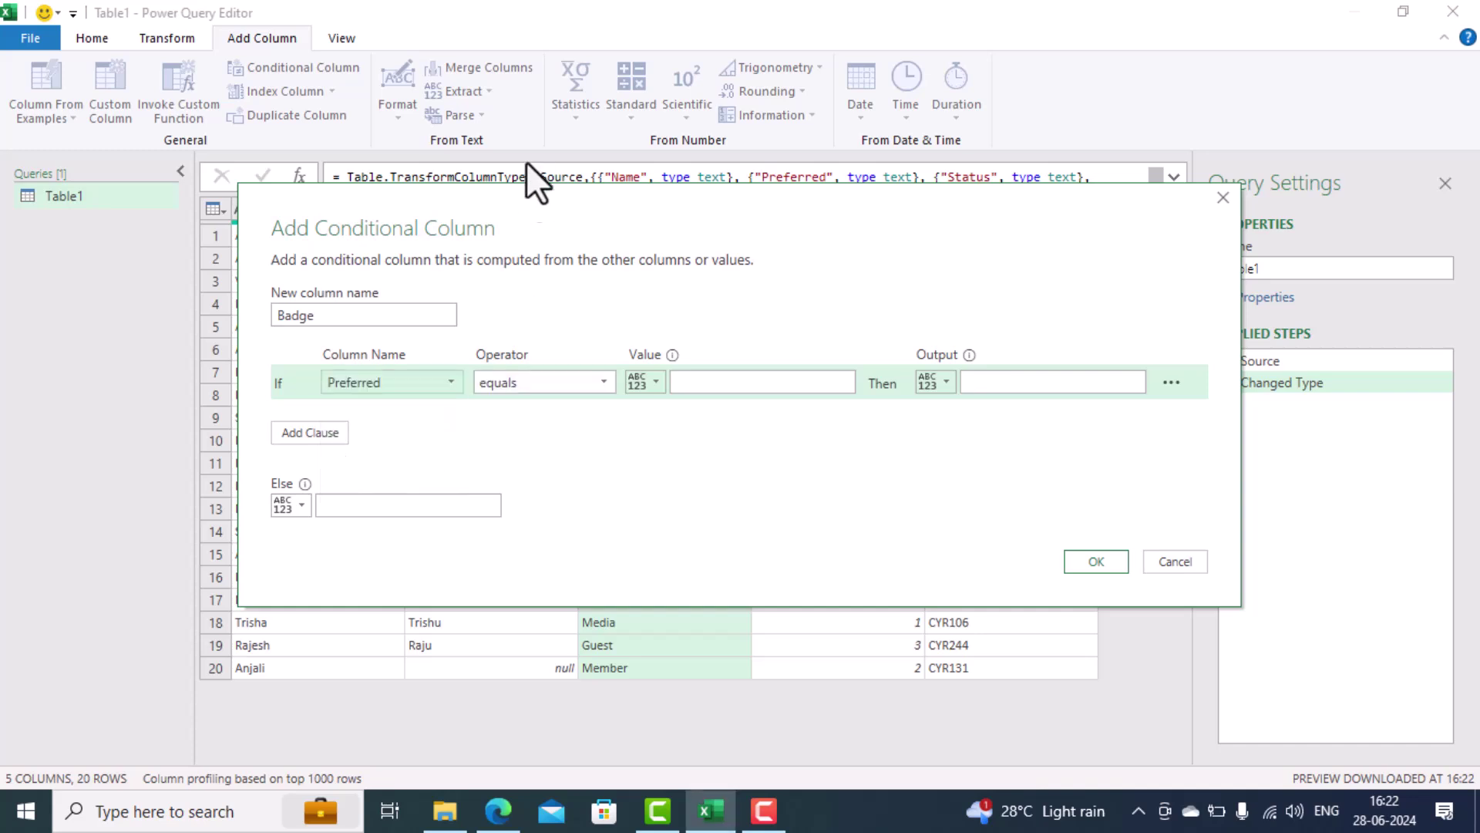
{"action": "left_click_drag", "start_coordinate": [529, 199], "coordinate": [819, 245]}
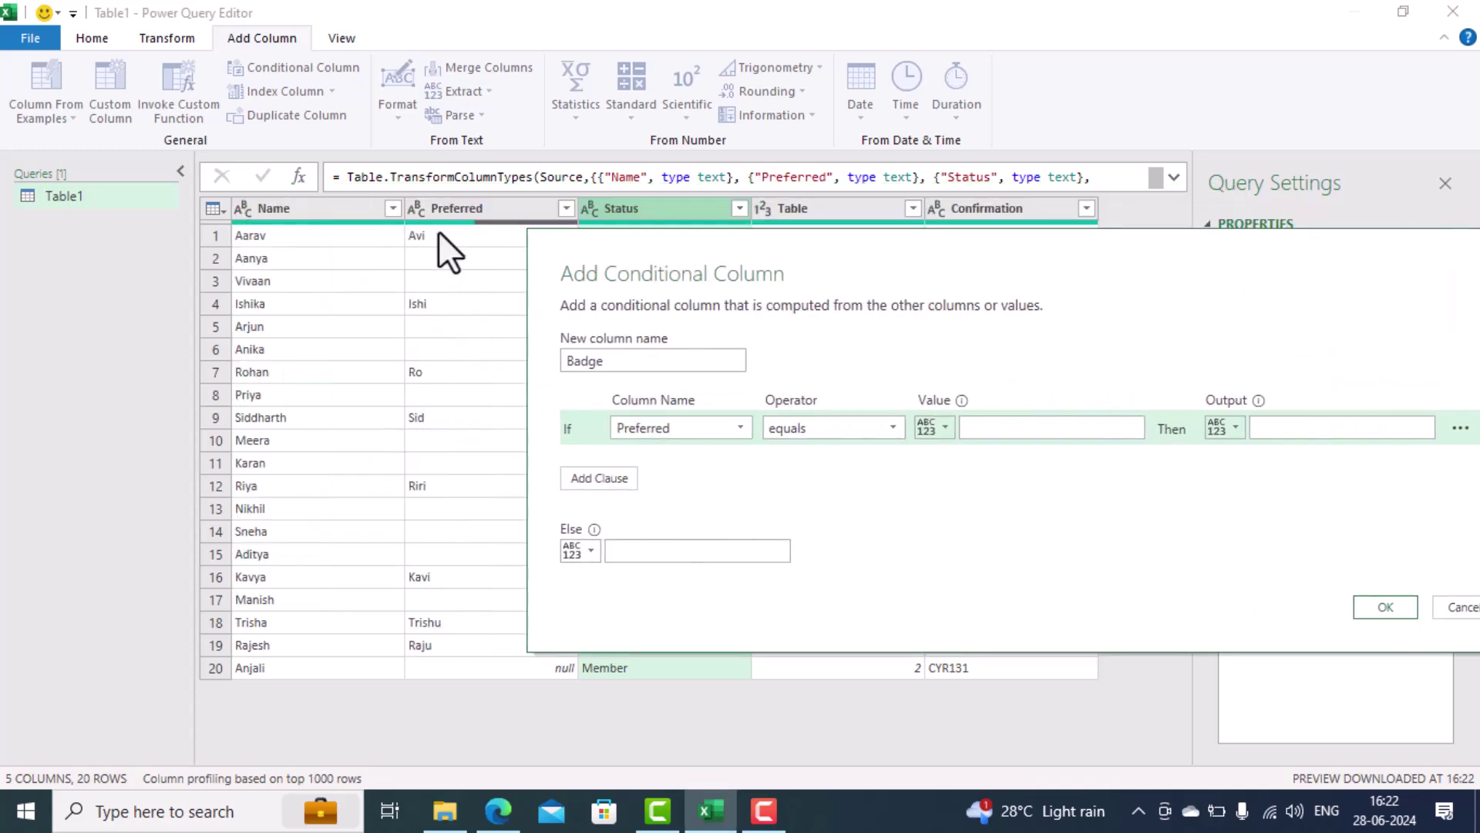
{"action": "left_click_drag", "start_coordinate": [632, 255], "coordinate": [379, 331]}
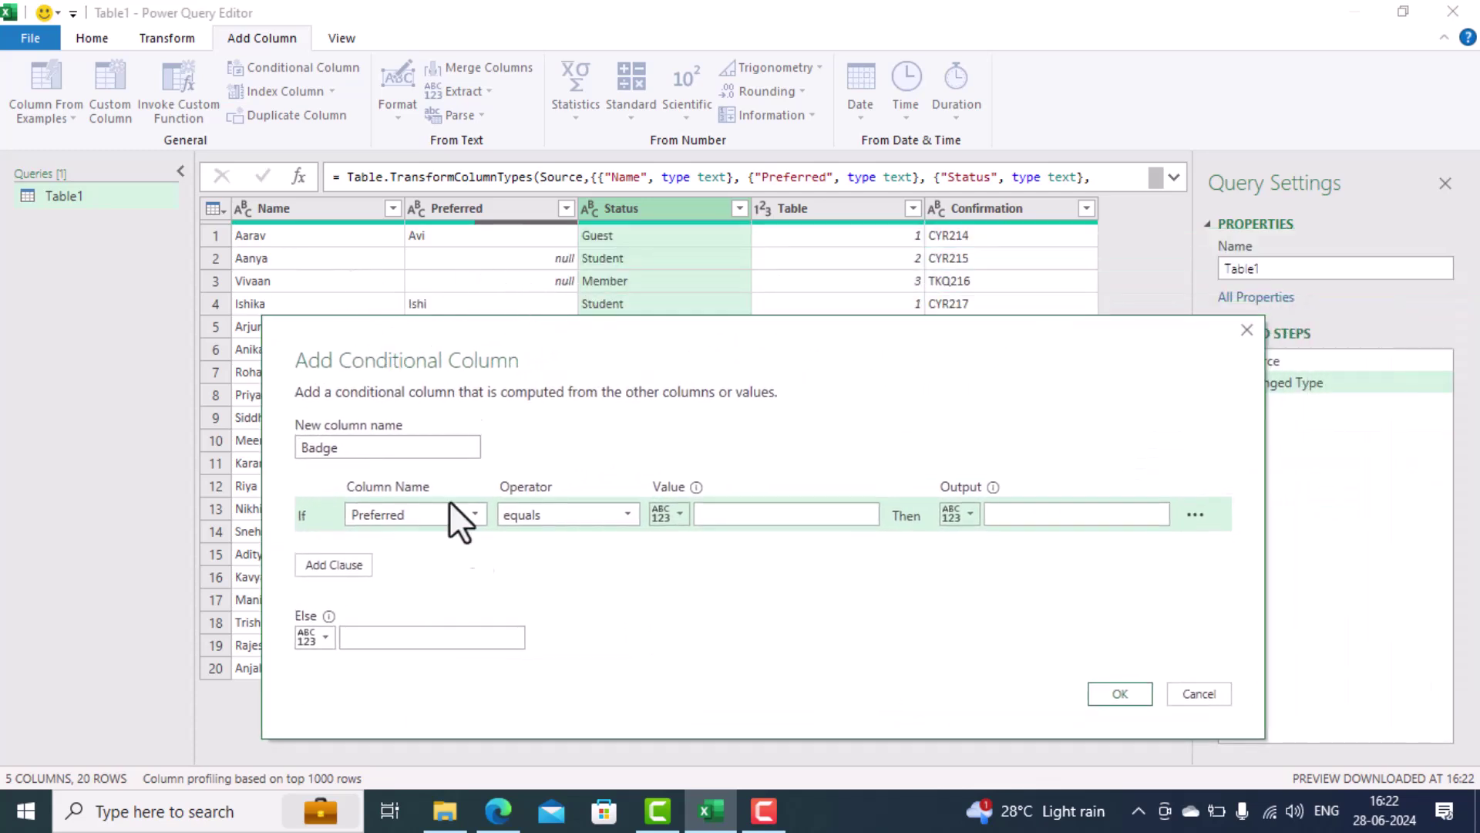
{"action": "left_click", "coordinate": [702, 515]}
{"action": "type", "text": "null"}
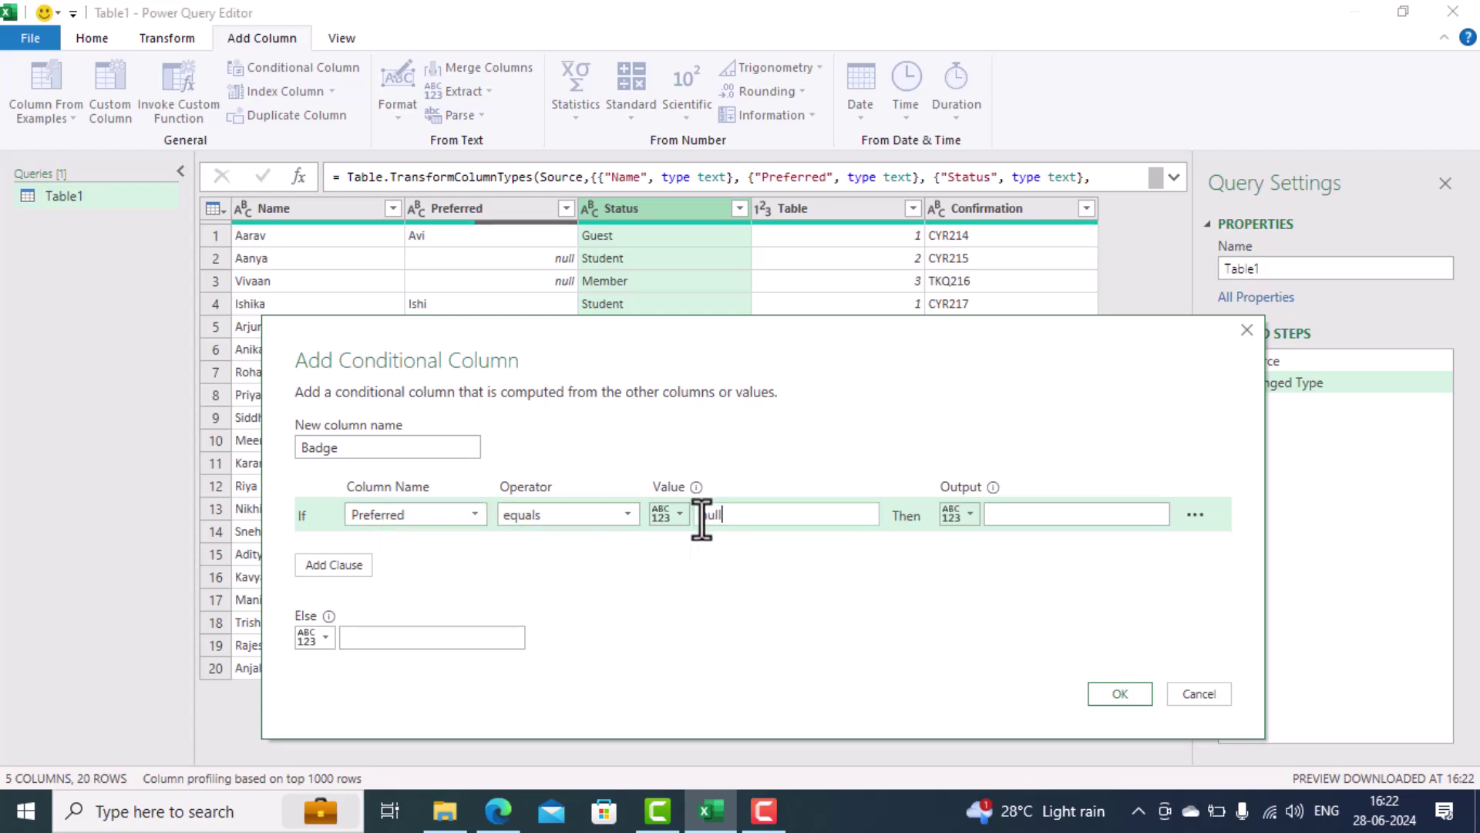
- Output the Name column when the condition is met and the Preferred column otherwise, and create the Badge column
{"action": "left_click", "coordinate": [960, 519]}
{"action": "left_click", "coordinate": [995, 562]}
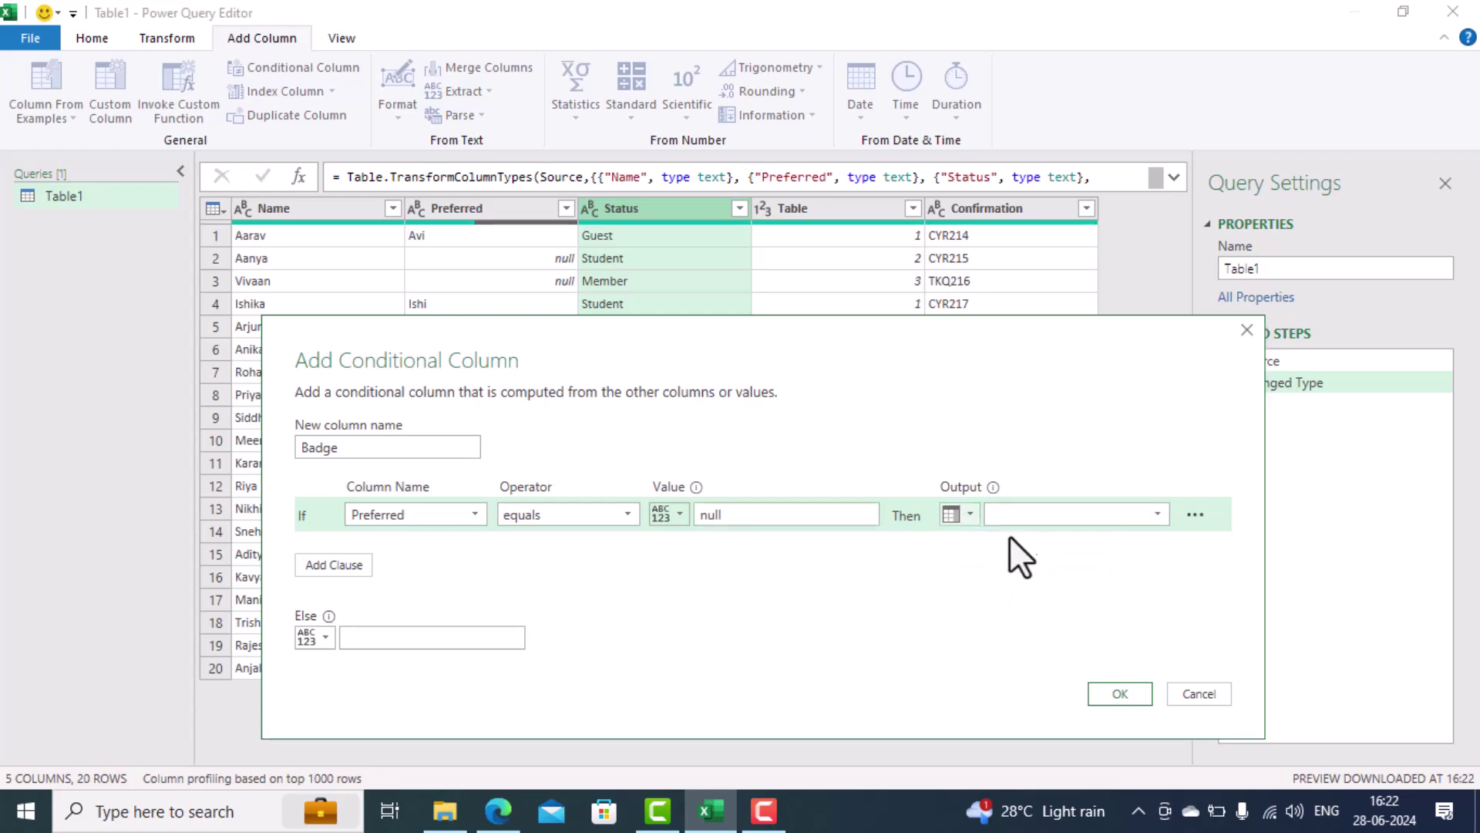
{"action": "left_click", "coordinate": [1154, 520]}
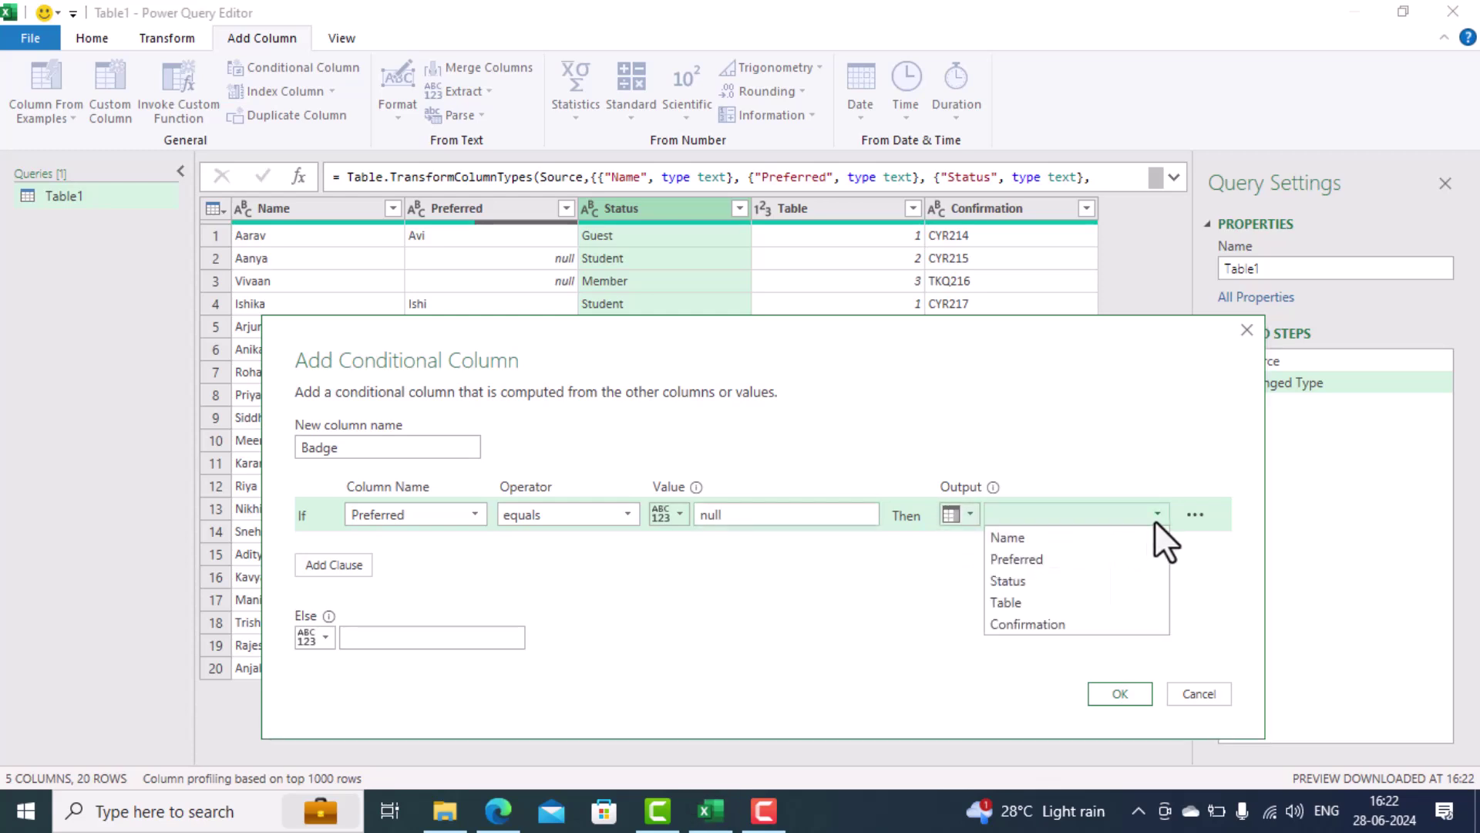
{"action": "left_click", "coordinate": [1098, 544]}
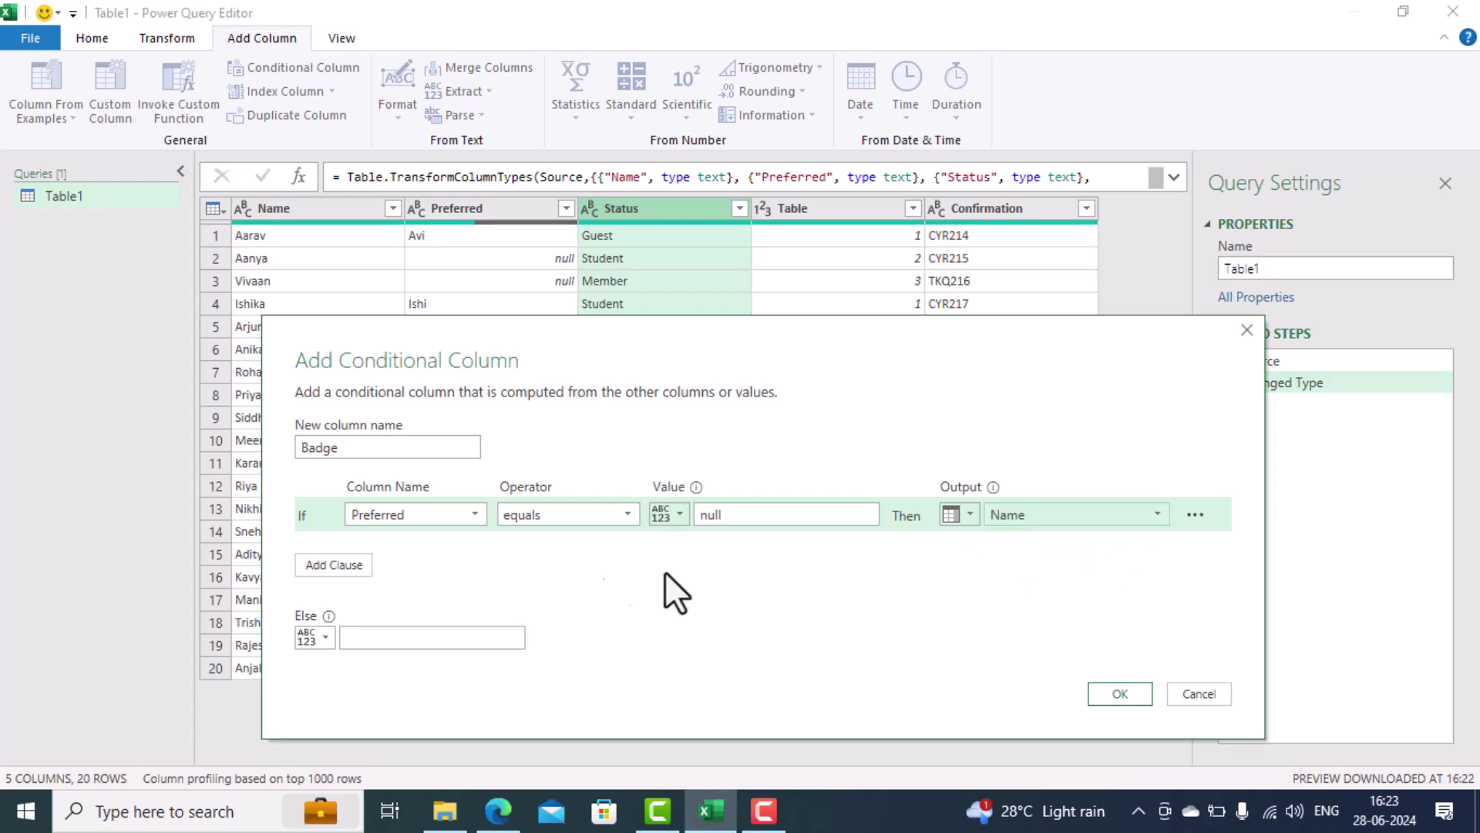
{"action": "left_click", "coordinate": [323, 641]}
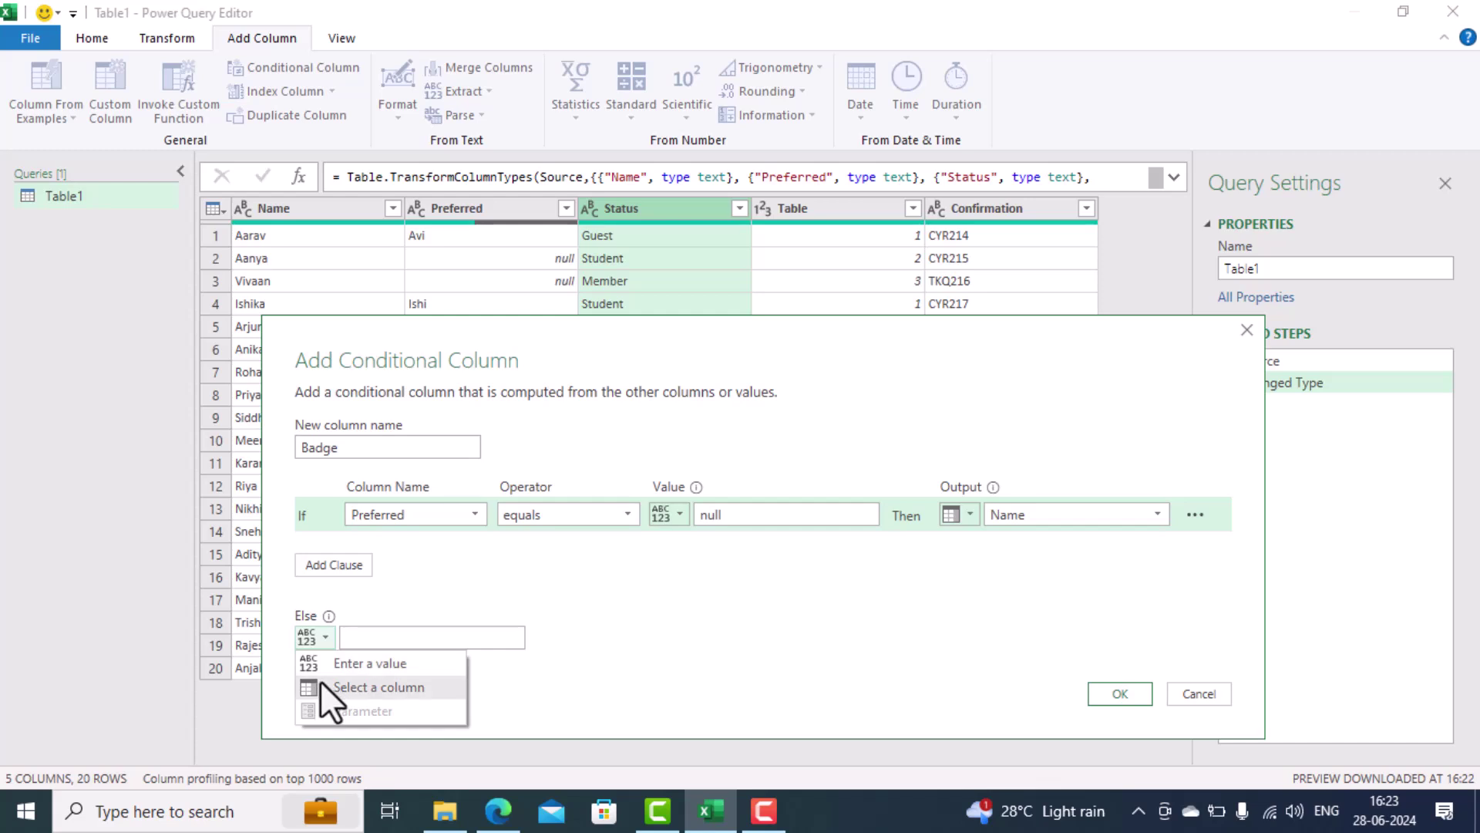
{"action": "left_click", "coordinate": [323, 685]}
{"action": "left_click", "coordinate": [493, 641]}
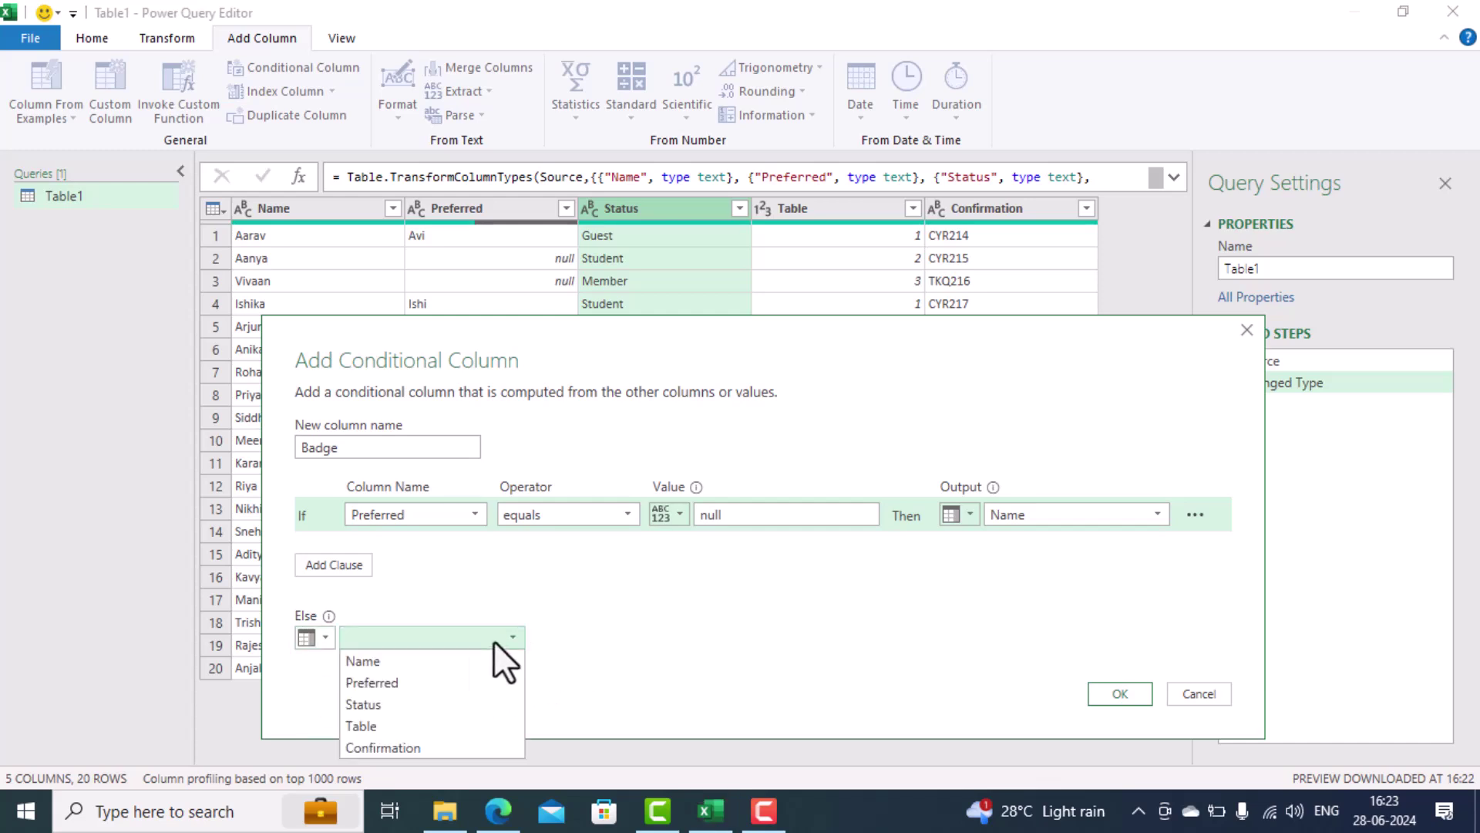
{"action": "left_click", "coordinate": [409, 684]}
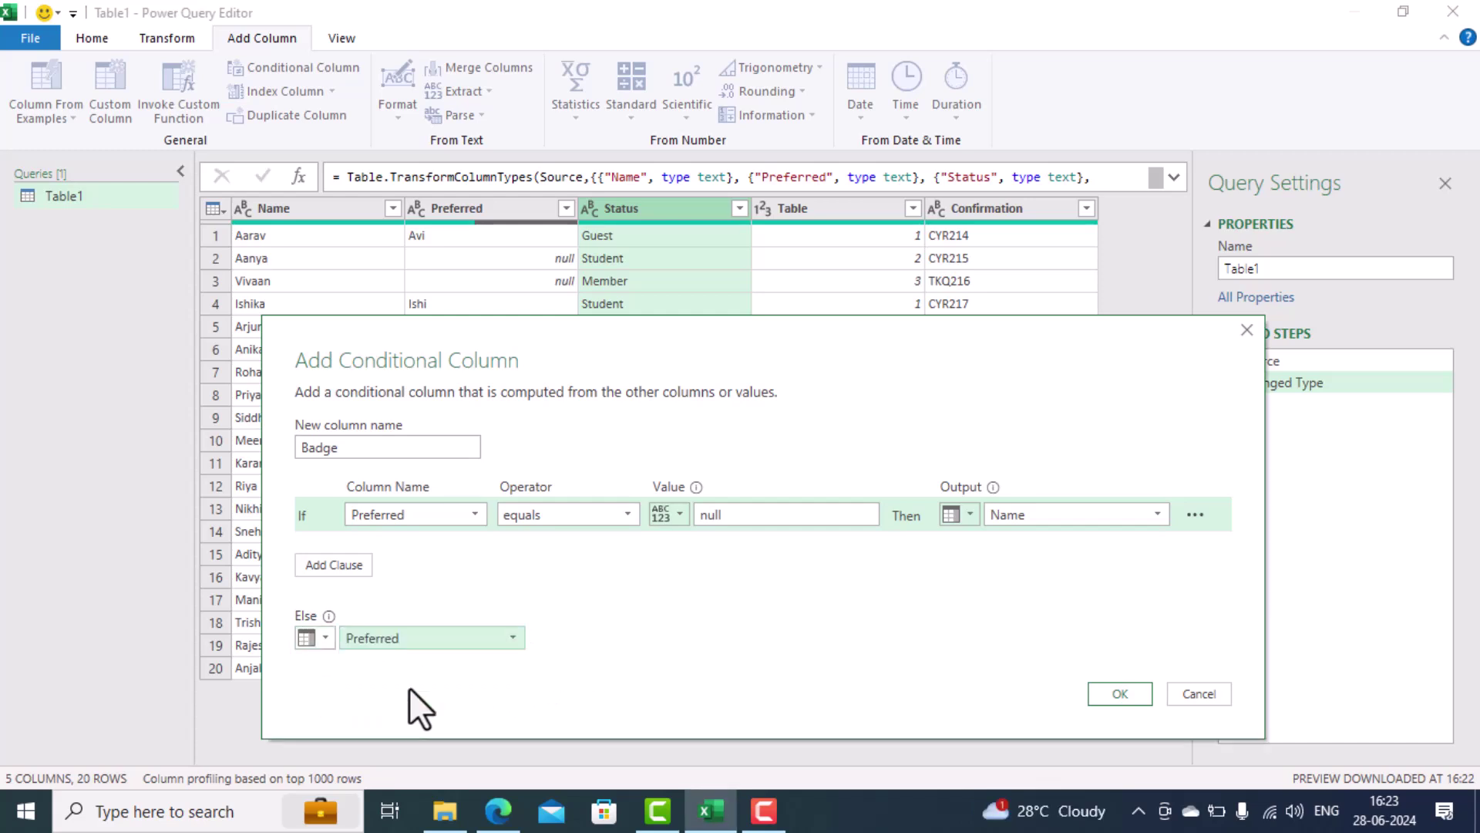
{"action": "left_click", "coordinate": [1108, 695]}
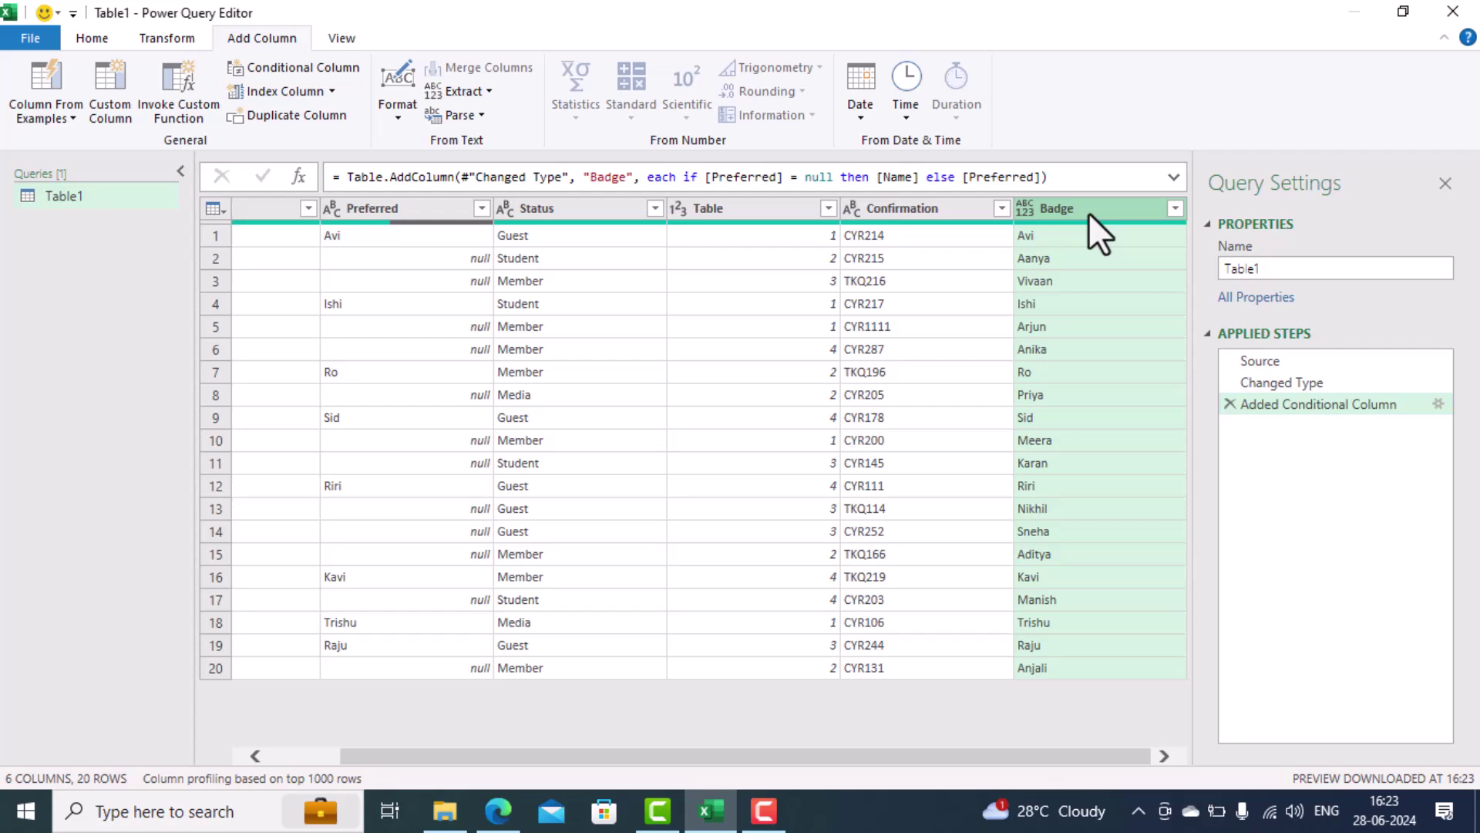
- Move the Badge column between the Name and Preferred columns
{"action": "left_click_drag", "start_coordinate": [1089, 211], "coordinate": [368, 224]}
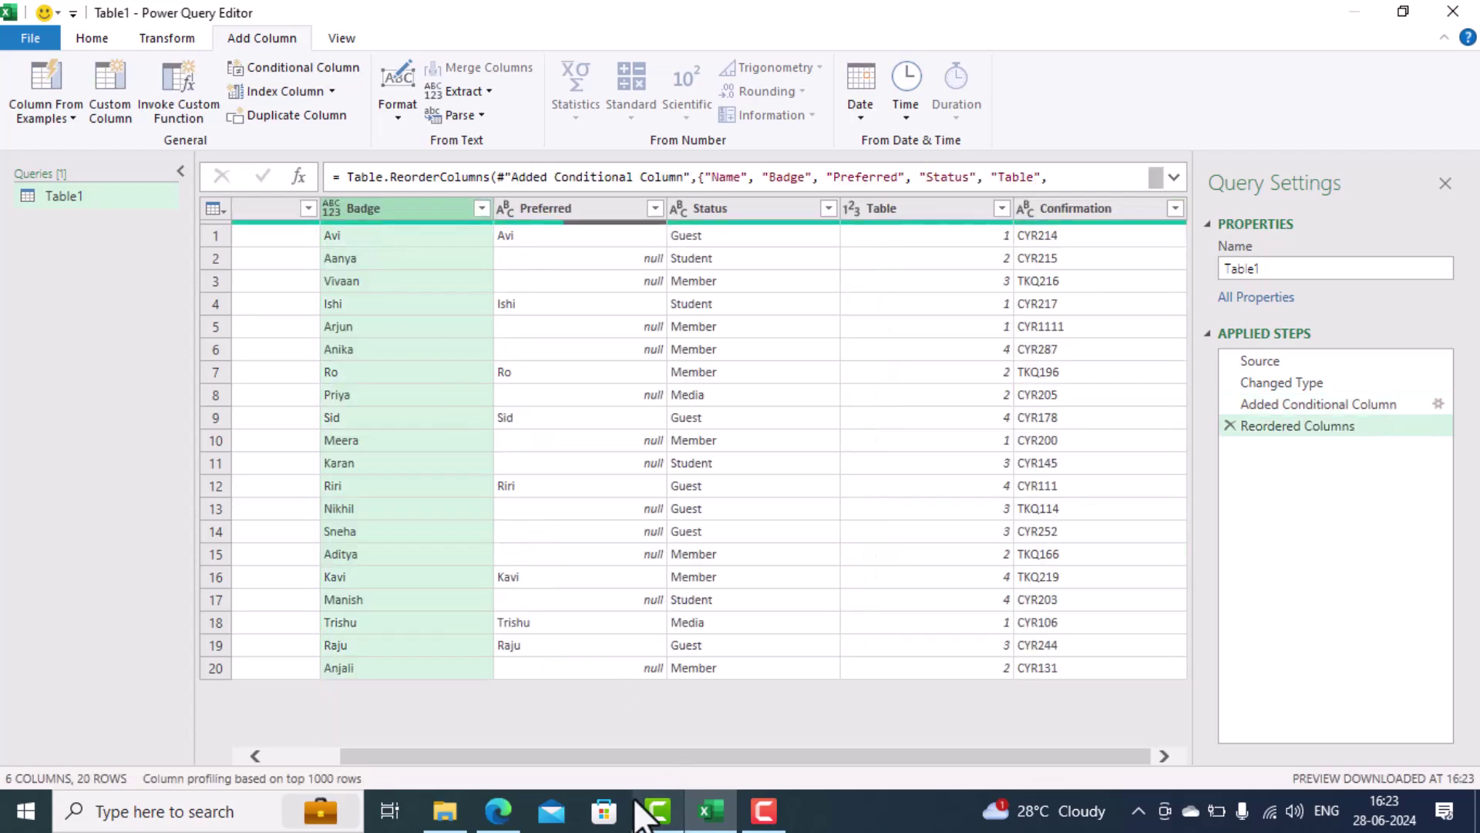
{"action": "left_click_drag", "start_coordinate": [527, 756], "coordinate": [455, 754]}
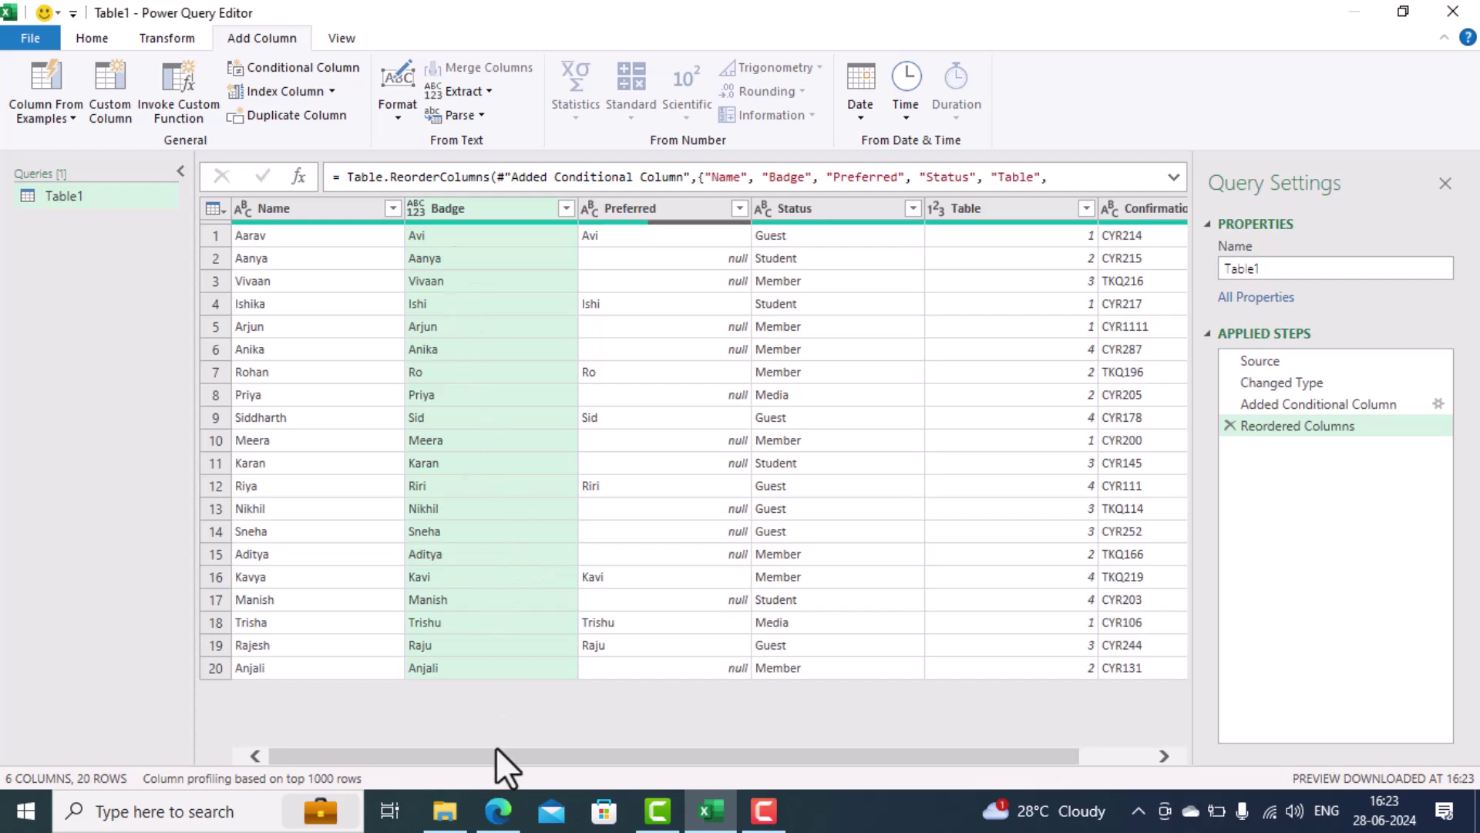
{"action": "left_click_drag", "start_coordinate": [493, 762], "coordinate": [585, 778]}
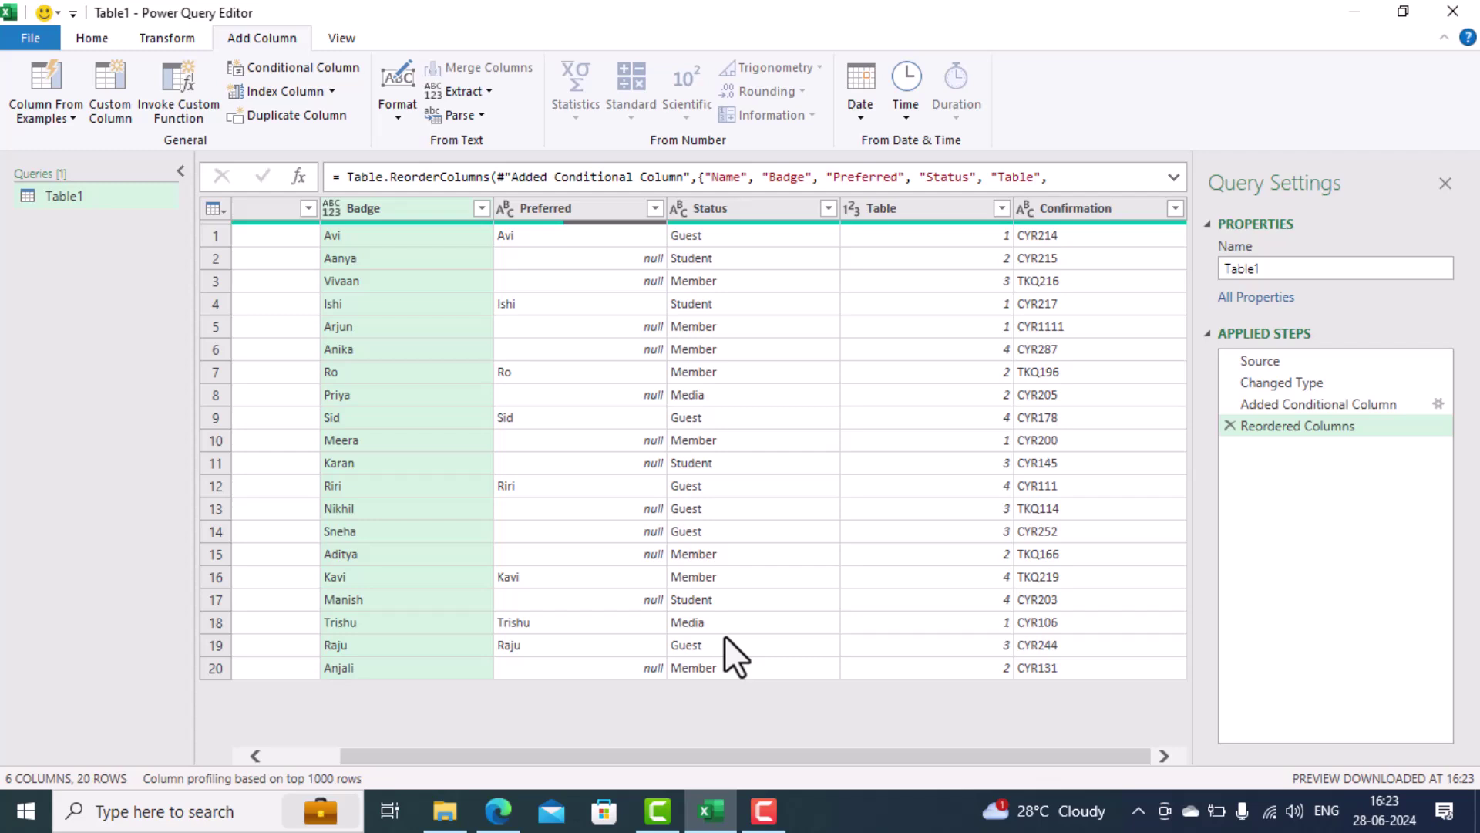
- Start another conditional column and name it M/NM
{"action": "left_click", "coordinate": [770, 207]}
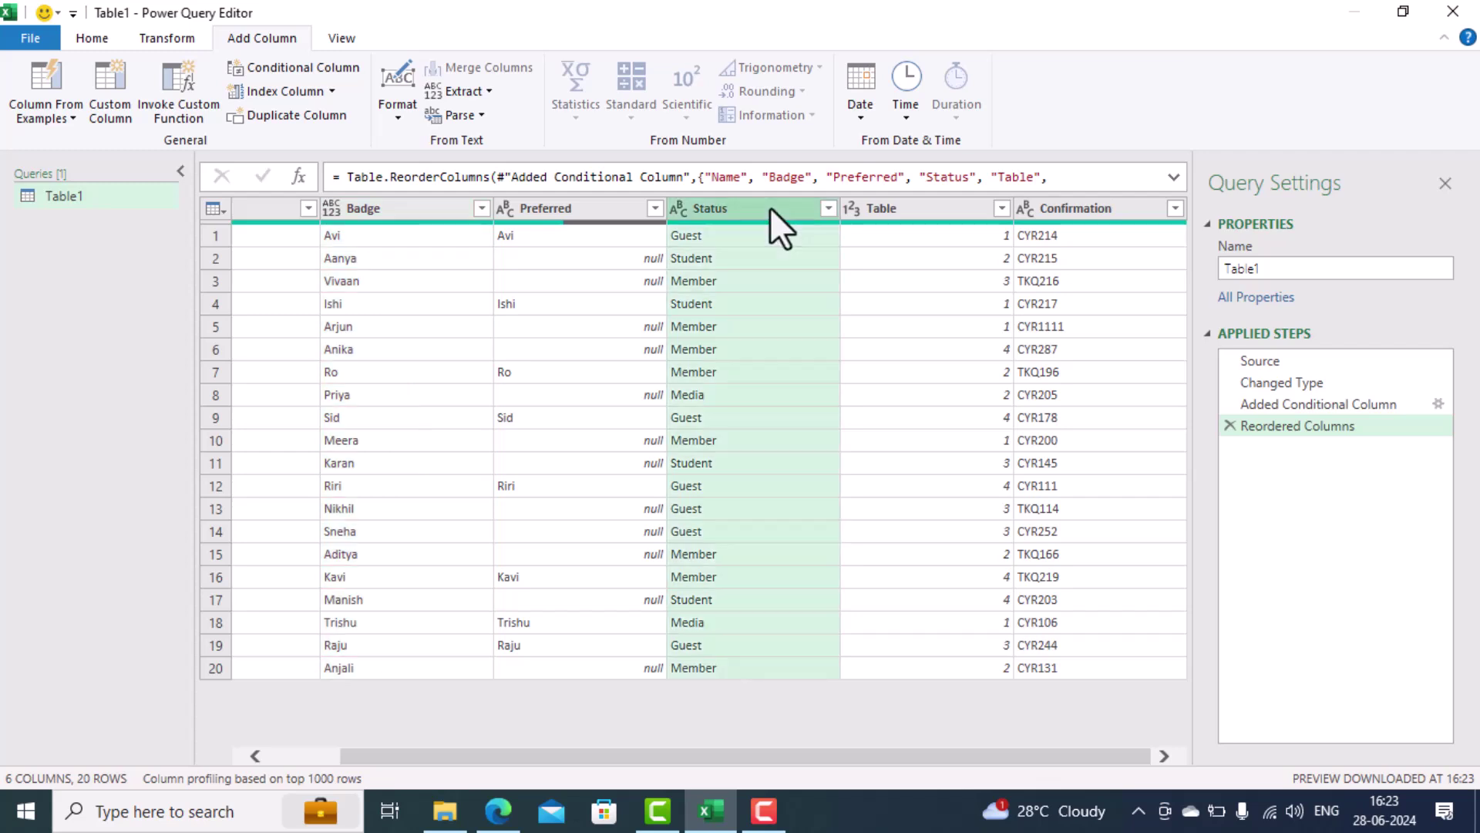
{"action": "left_click", "coordinate": [317, 77]}
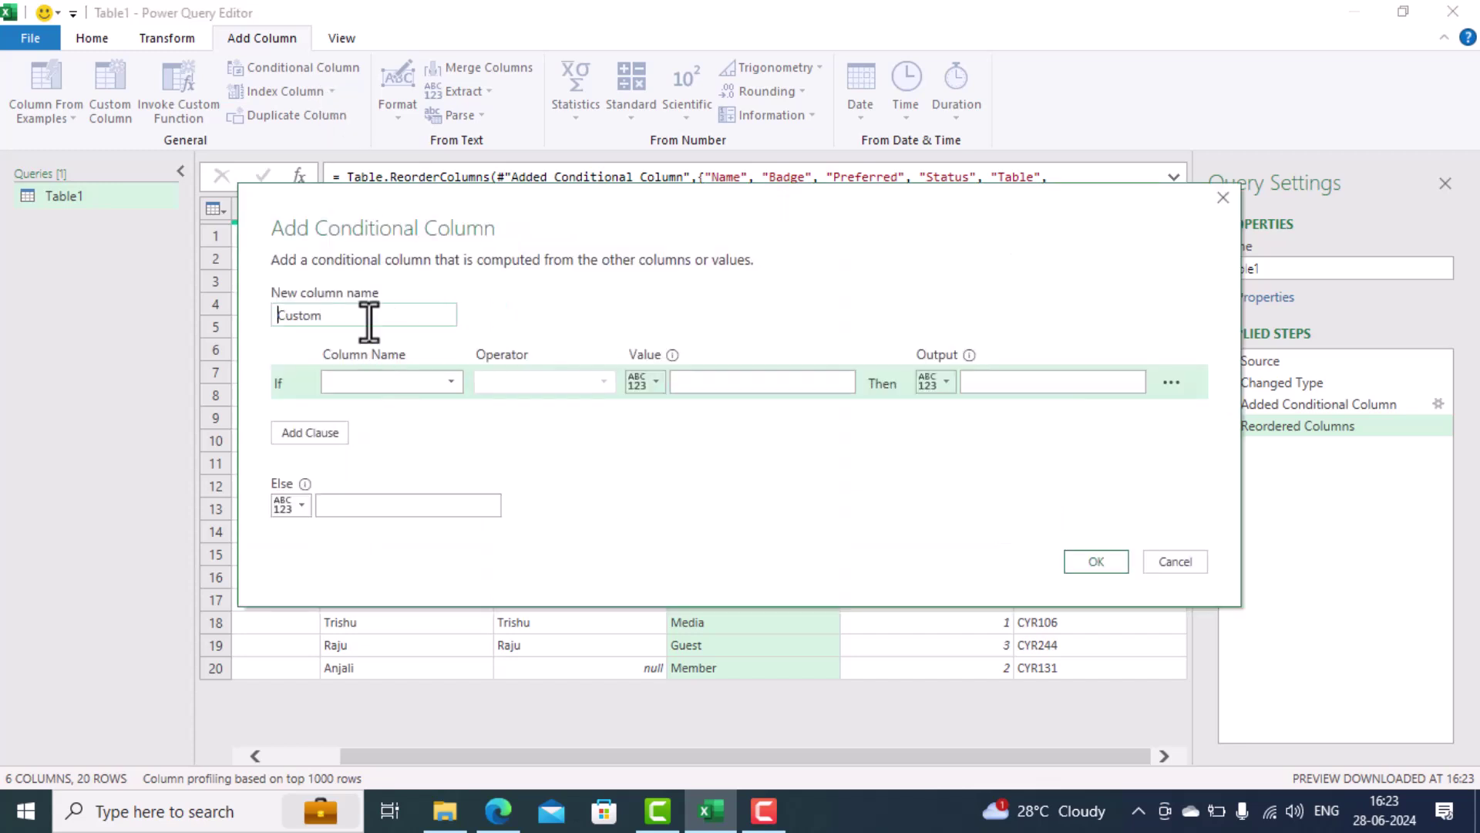
{"action": "left_click_drag", "start_coordinate": [369, 321], "coordinate": [91, 307]}
{"action": "type", "text": "M/NM"}
{"action": "left_click_drag", "start_coordinate": [844, 192], "coordinate": [846, 304]}
- Set the M/NM column's condition to Status equals Member
{"action": "left_click", "coordinate": [450, 498]}
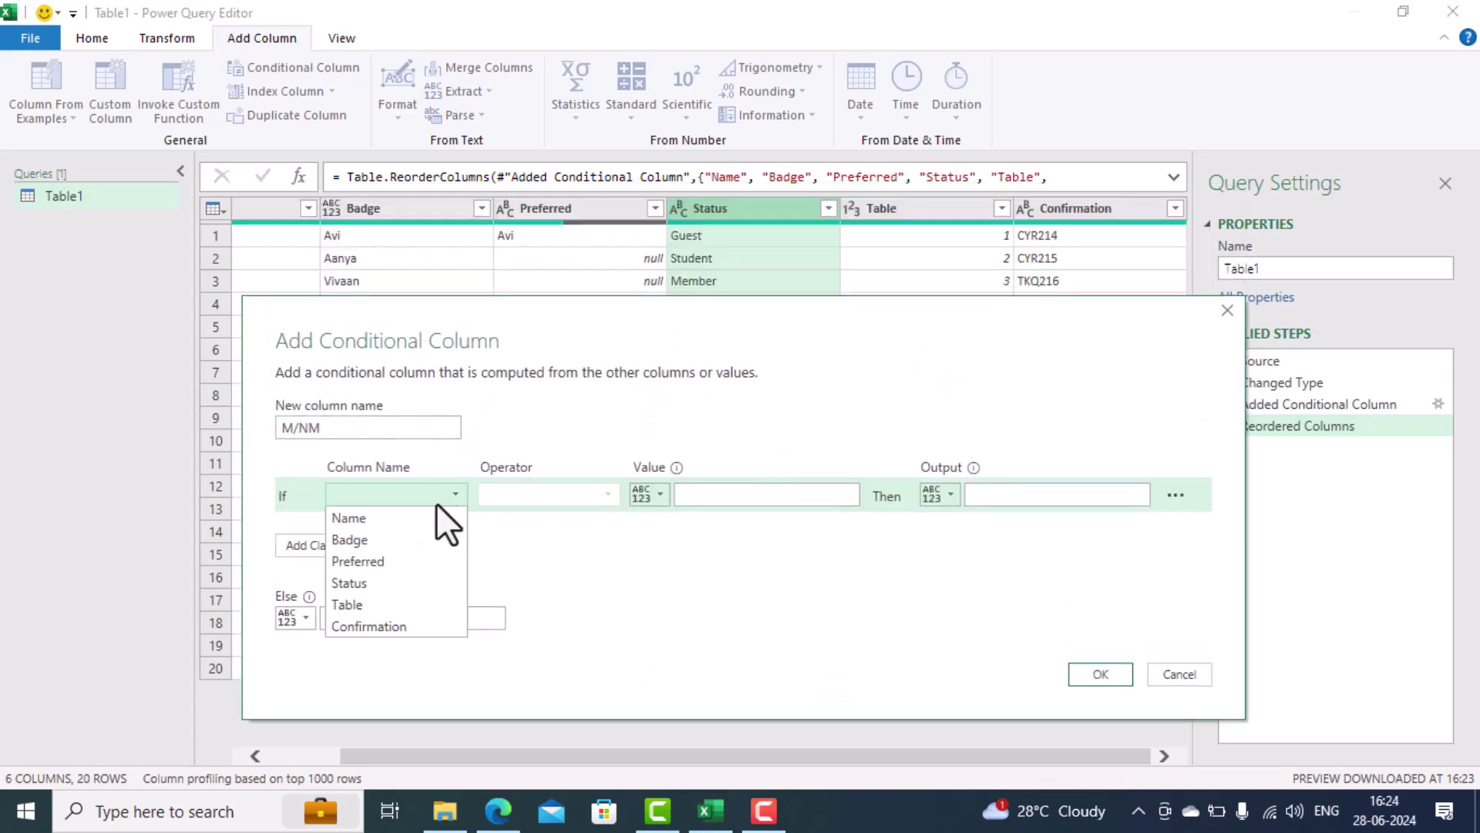
{"action": "left_click", "coordinate": [392, 588]}
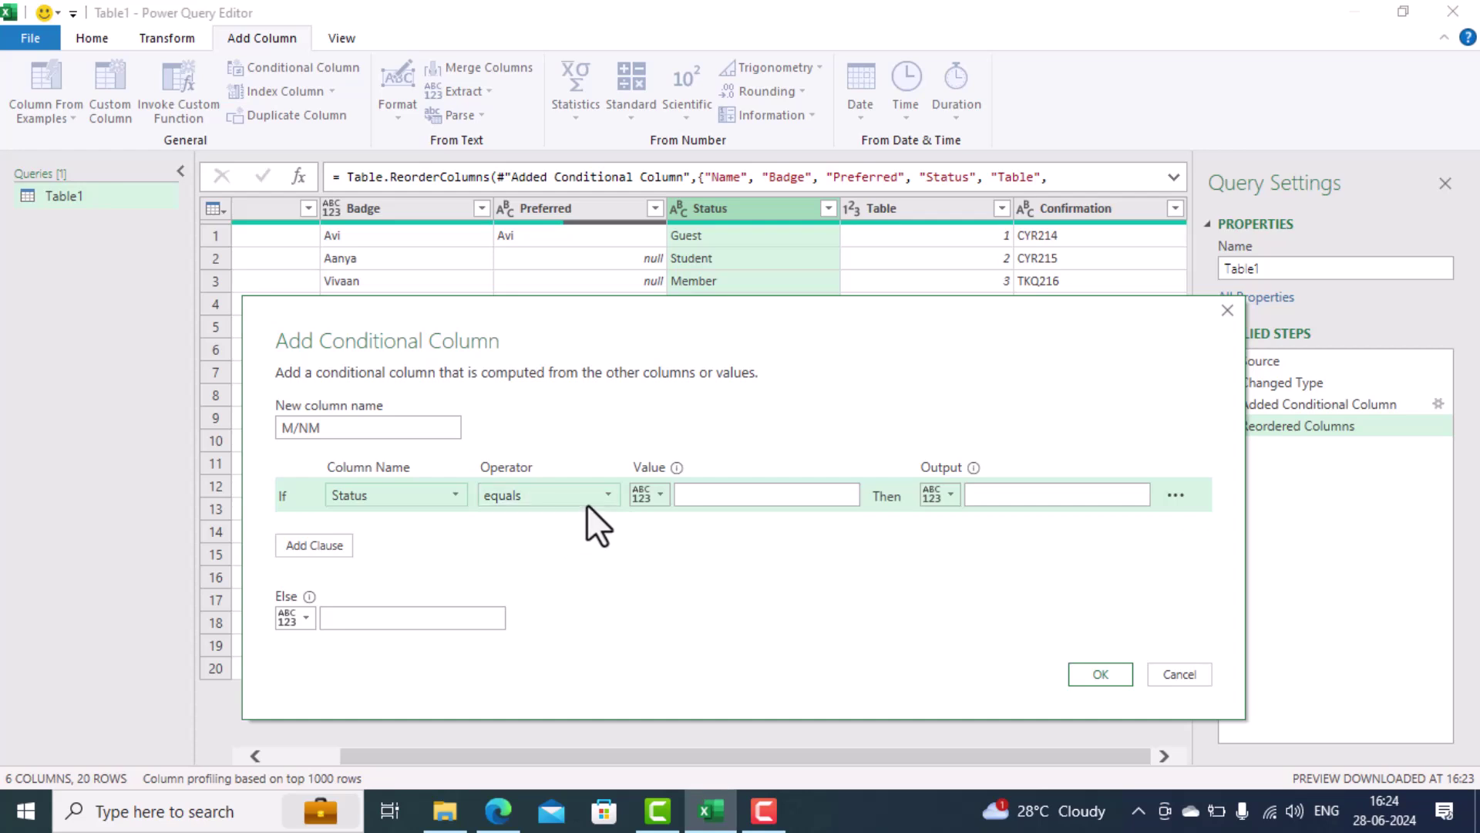
{"action": "left_click", "coordinate": [737, 500]}
{"action": "type", "text": "M"}
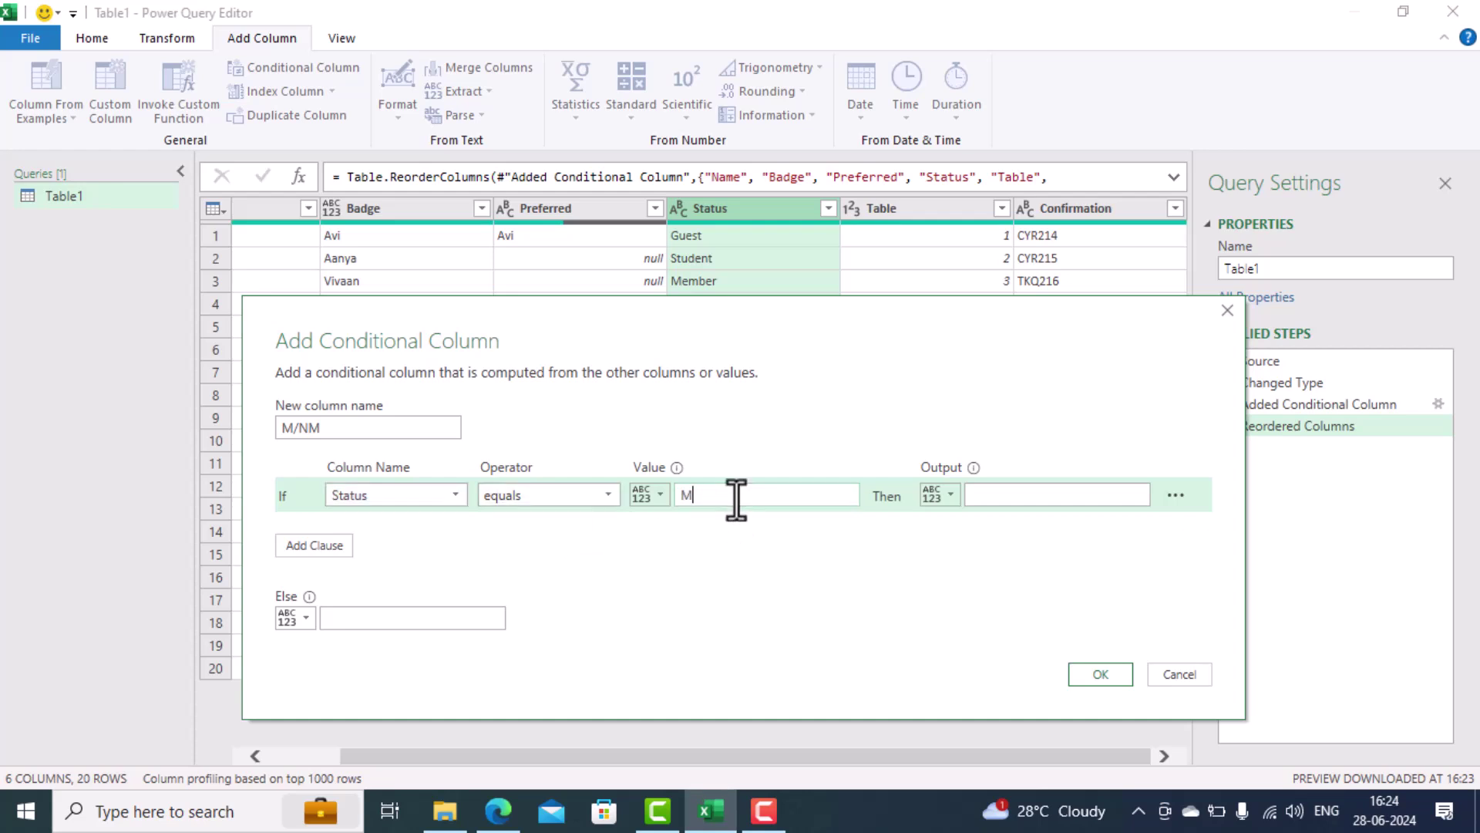
{"action": "type", "text": "ember"}
- Output M when the condition is met and NM otherwise, and create the M/NM column
{"action": "left_click", "coordinate": [950, 500]}
{"action": "left_click", "coordinate": [1030, 497]}
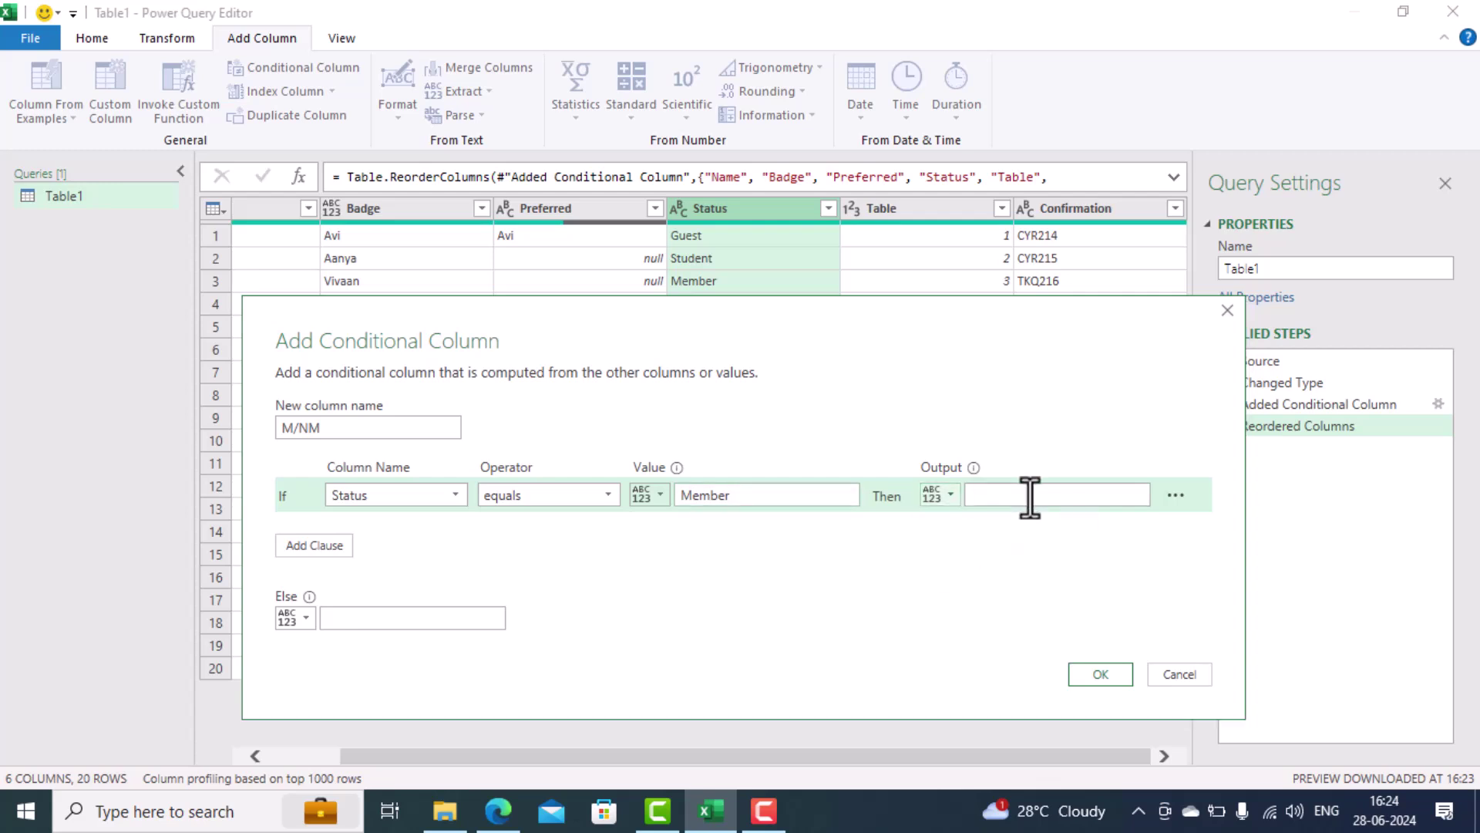
{"action": "type", "text": "M"}
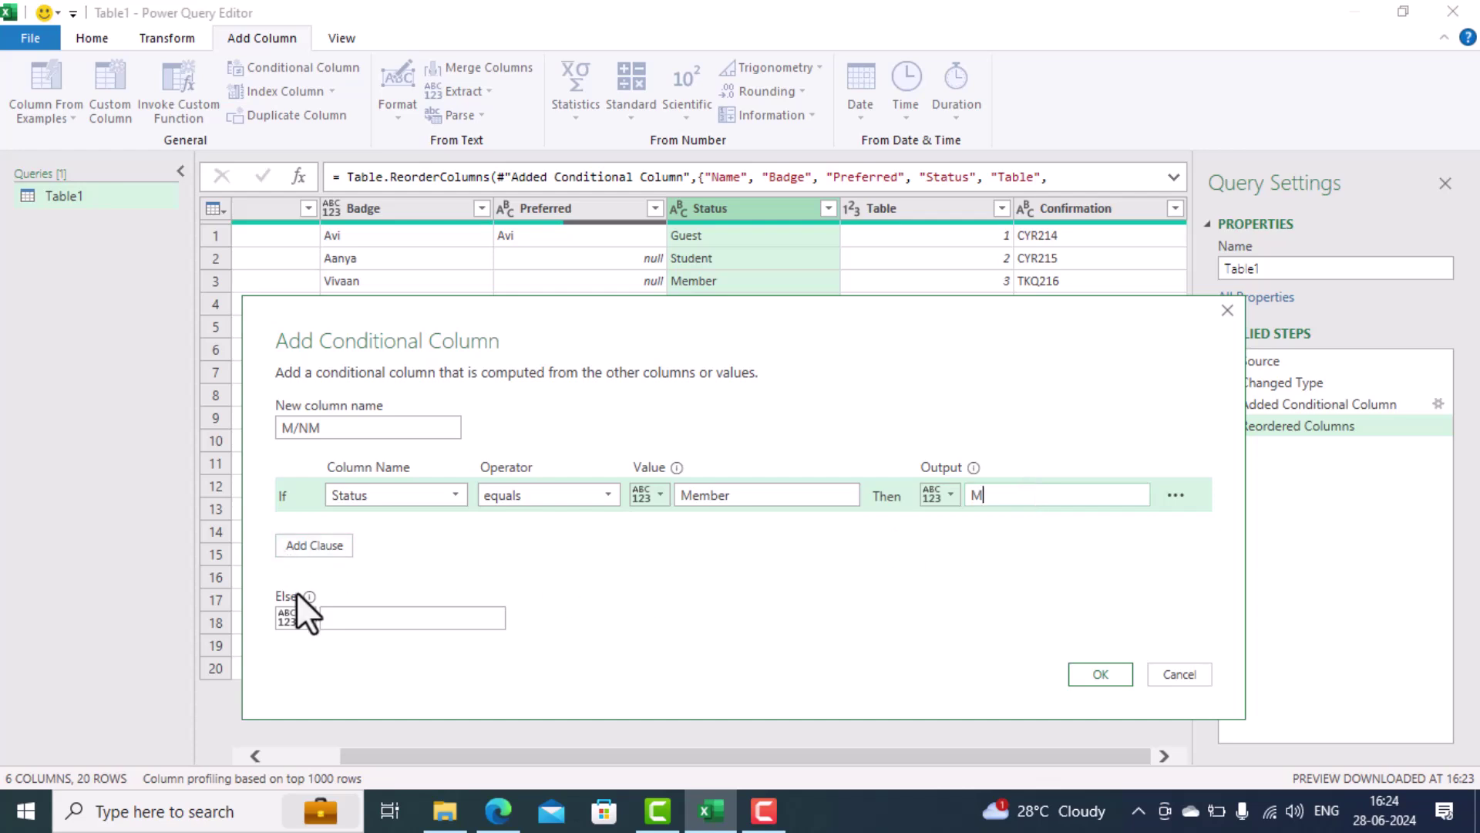
{"action": "left_click", "coordinate": [343, 619]}
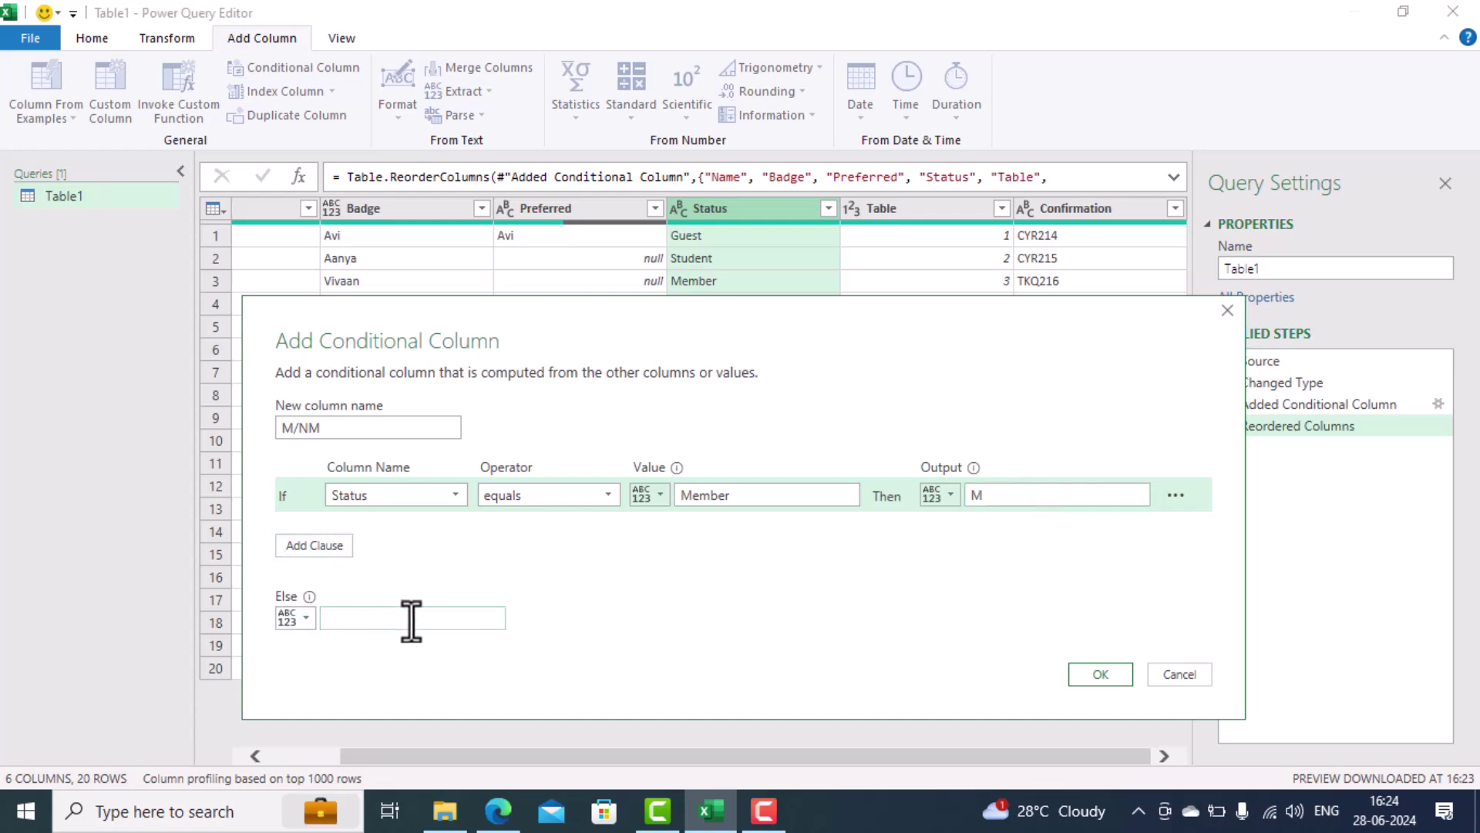
{"action": "type", "text": "NM"}
{"action": "left_click", "coordinate": [1099, 676]}
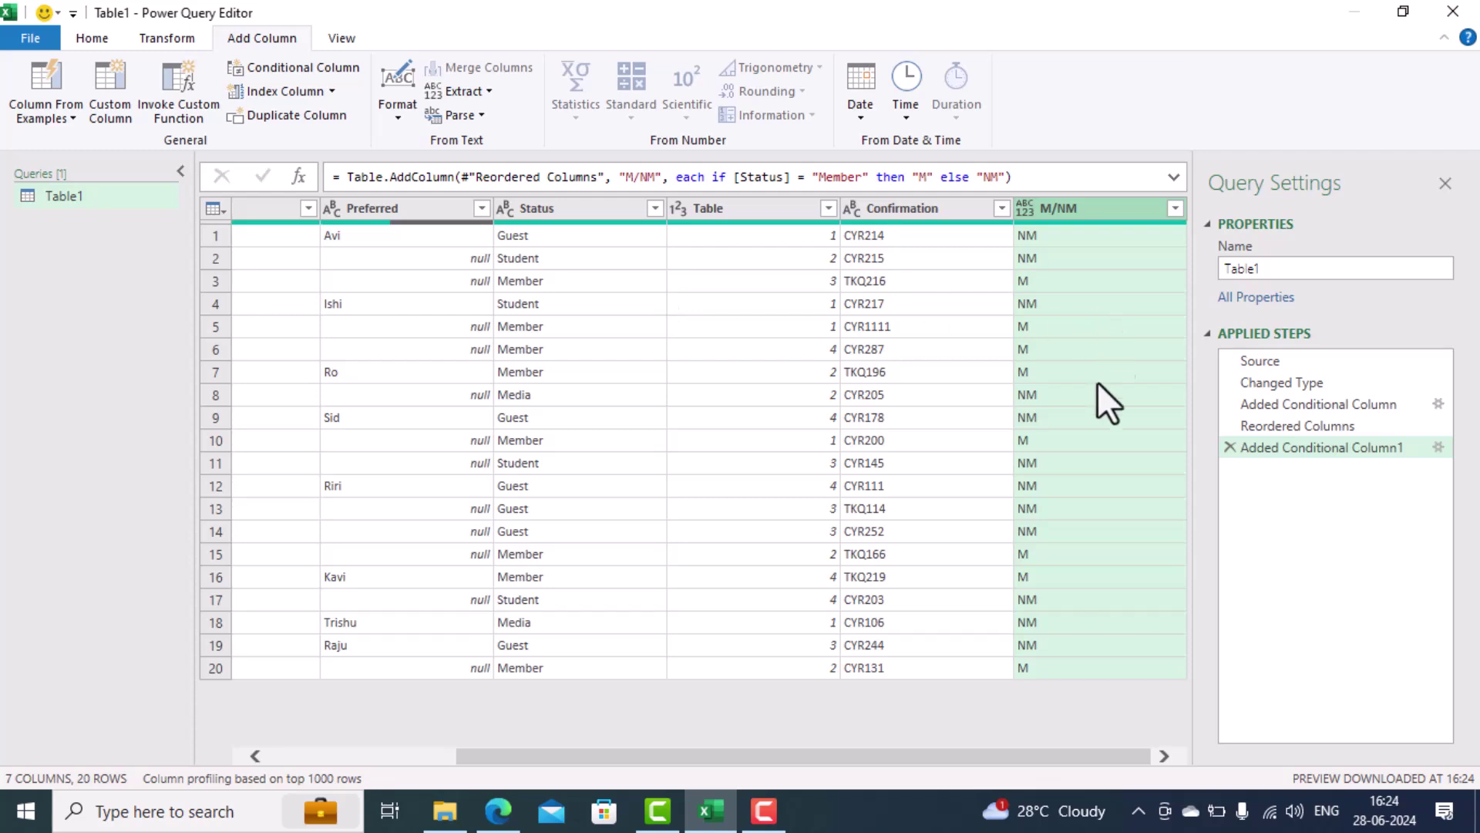
- Start a custom column and name it ConfirmationCheck
{"action": "left_click", "coordinate": [914, 206]}
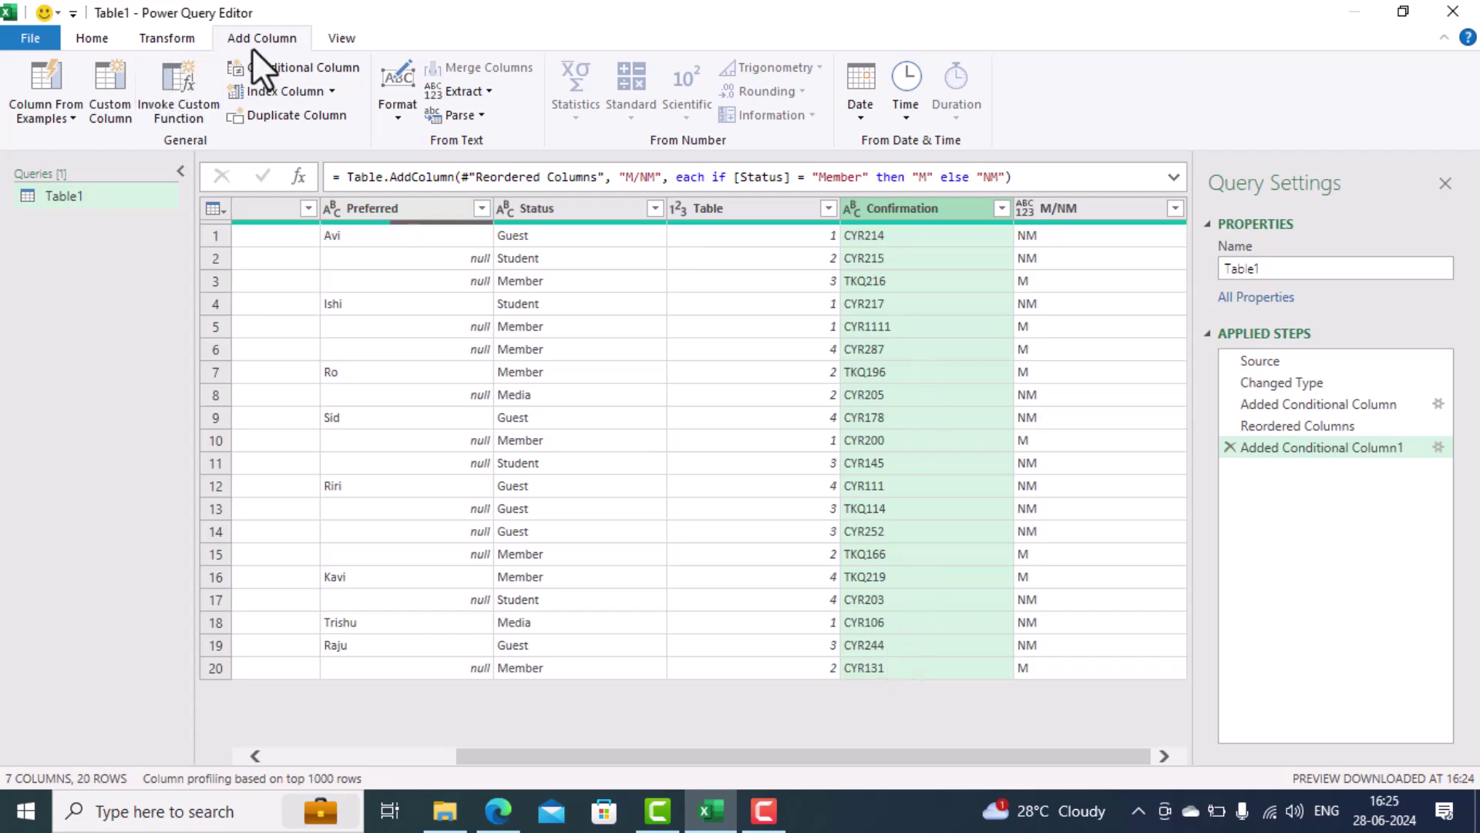
{"action": "left_click", "coordinate": [105, 94]}
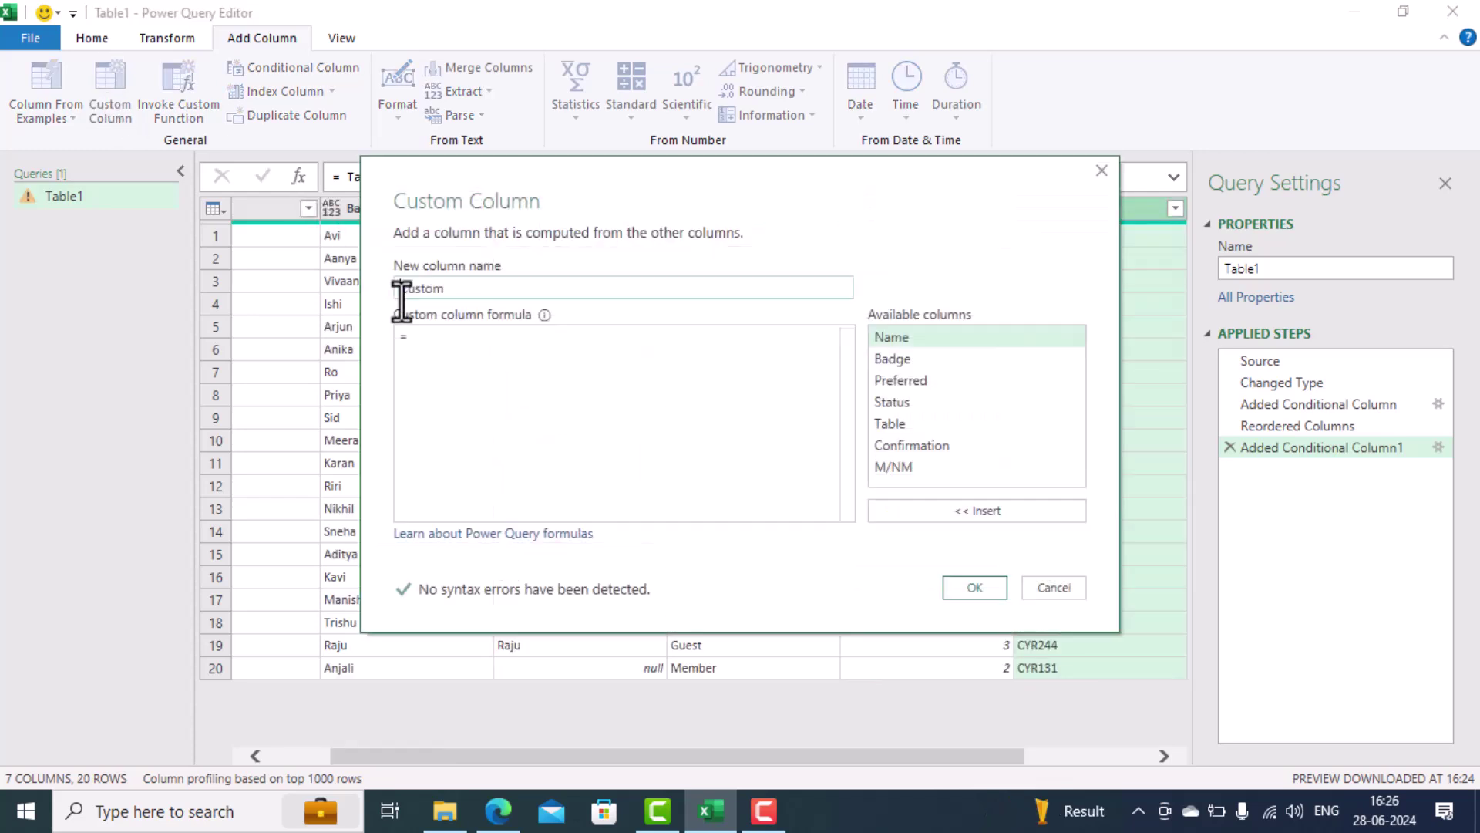
{"action": "type", "text": "ConfirmationCheck"}
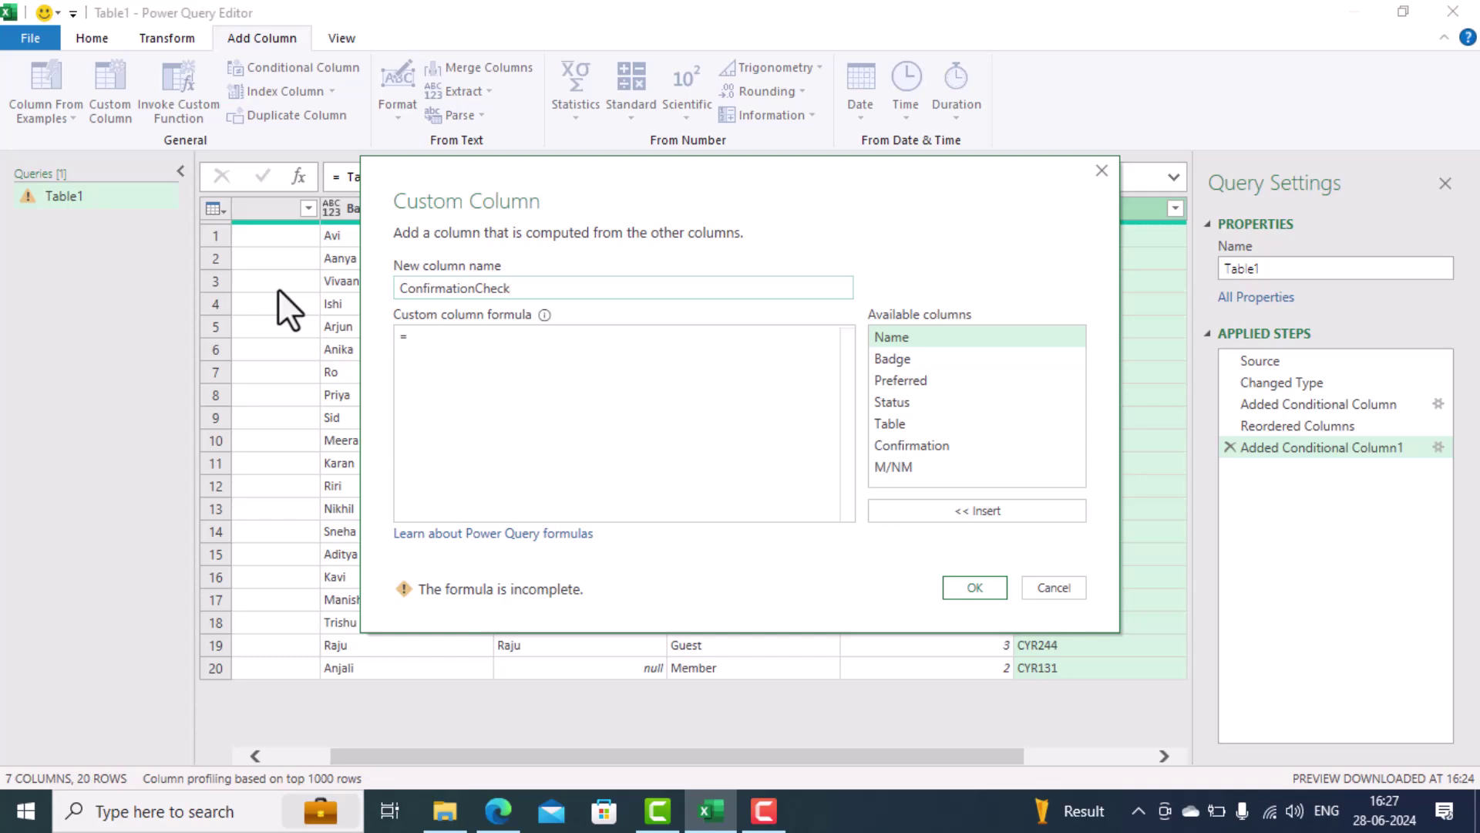
- Begin the ConfirmationCheck column's formula with the Text.Length function, without any stray characters before it
{"action": "left_click", "coordinate": [488, 340]}
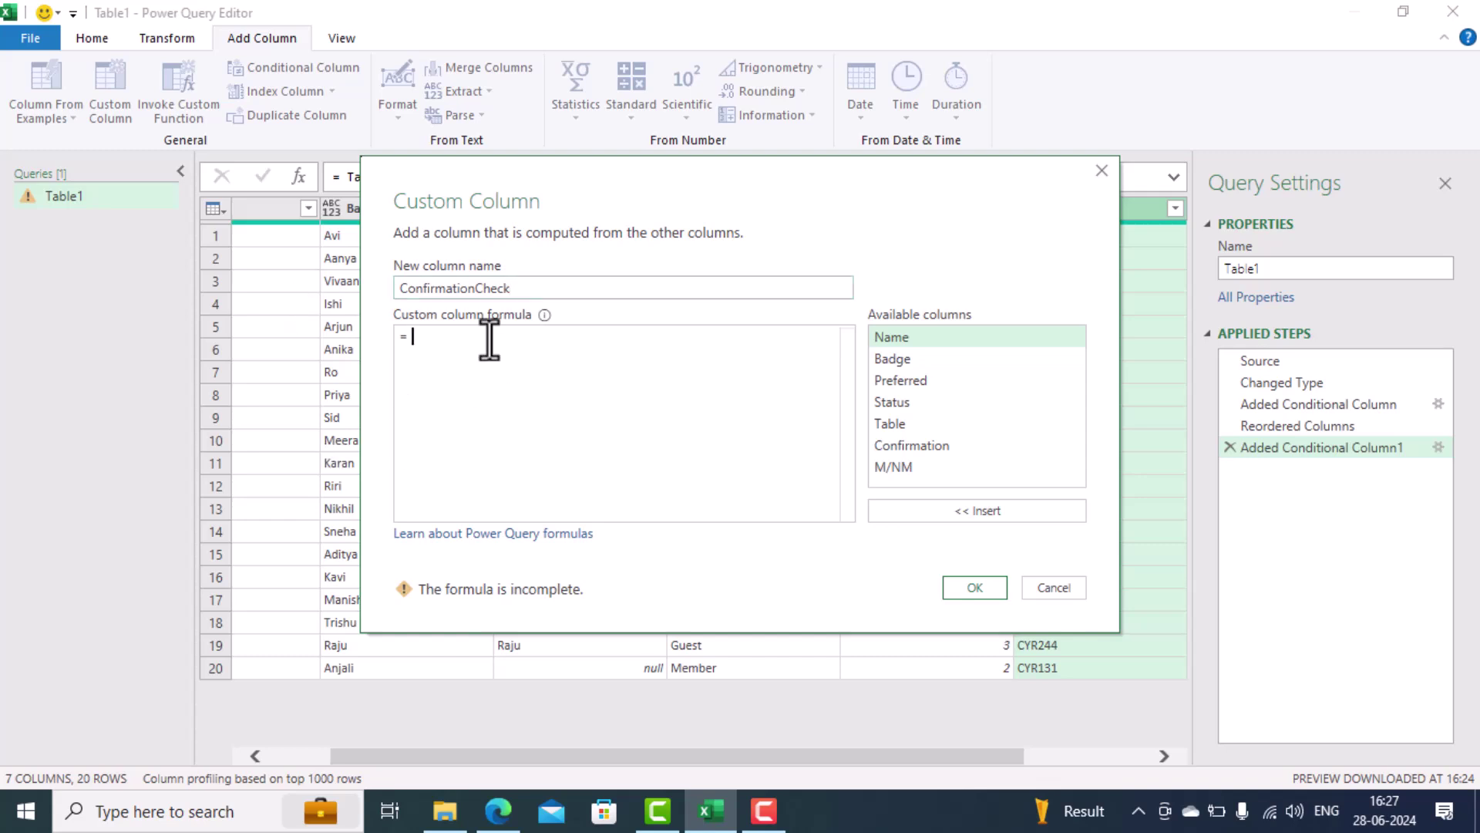
{"action": "type", "text": "text"}
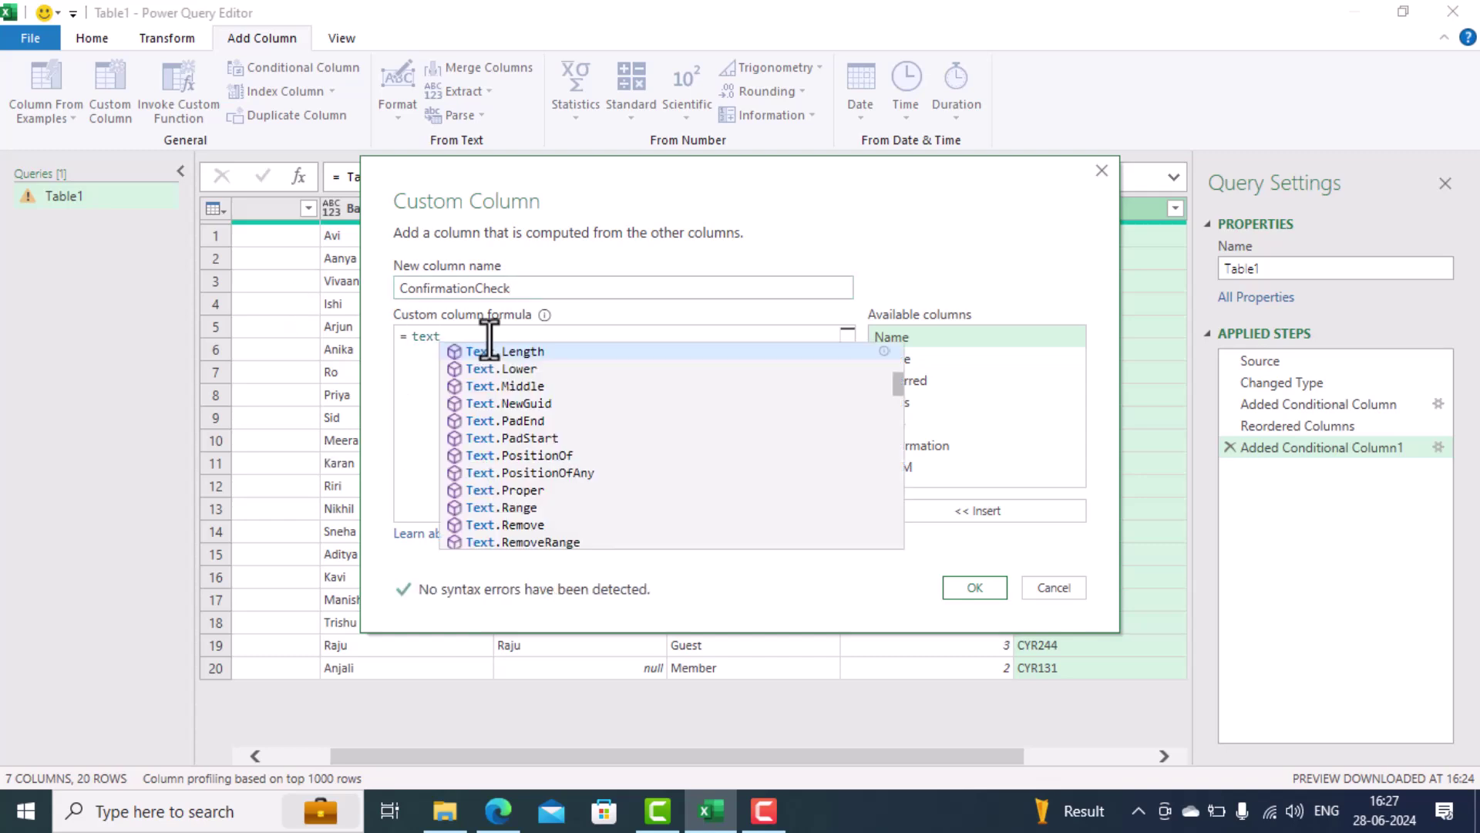
{"action": "type", "text": "l"}
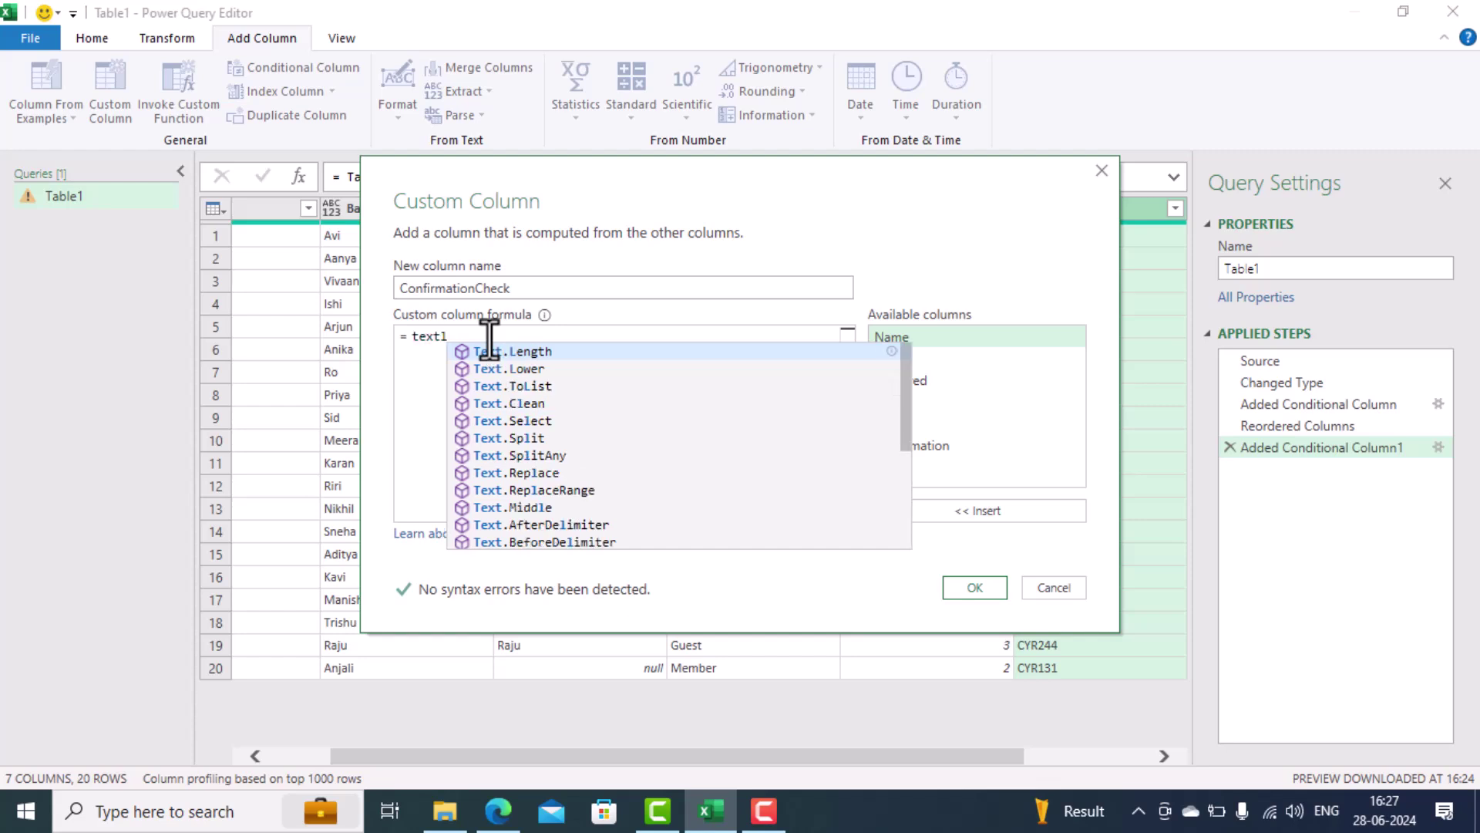
{"action": "key", "text": "BackSpace"}
{"action": "type", "text": ".l"}
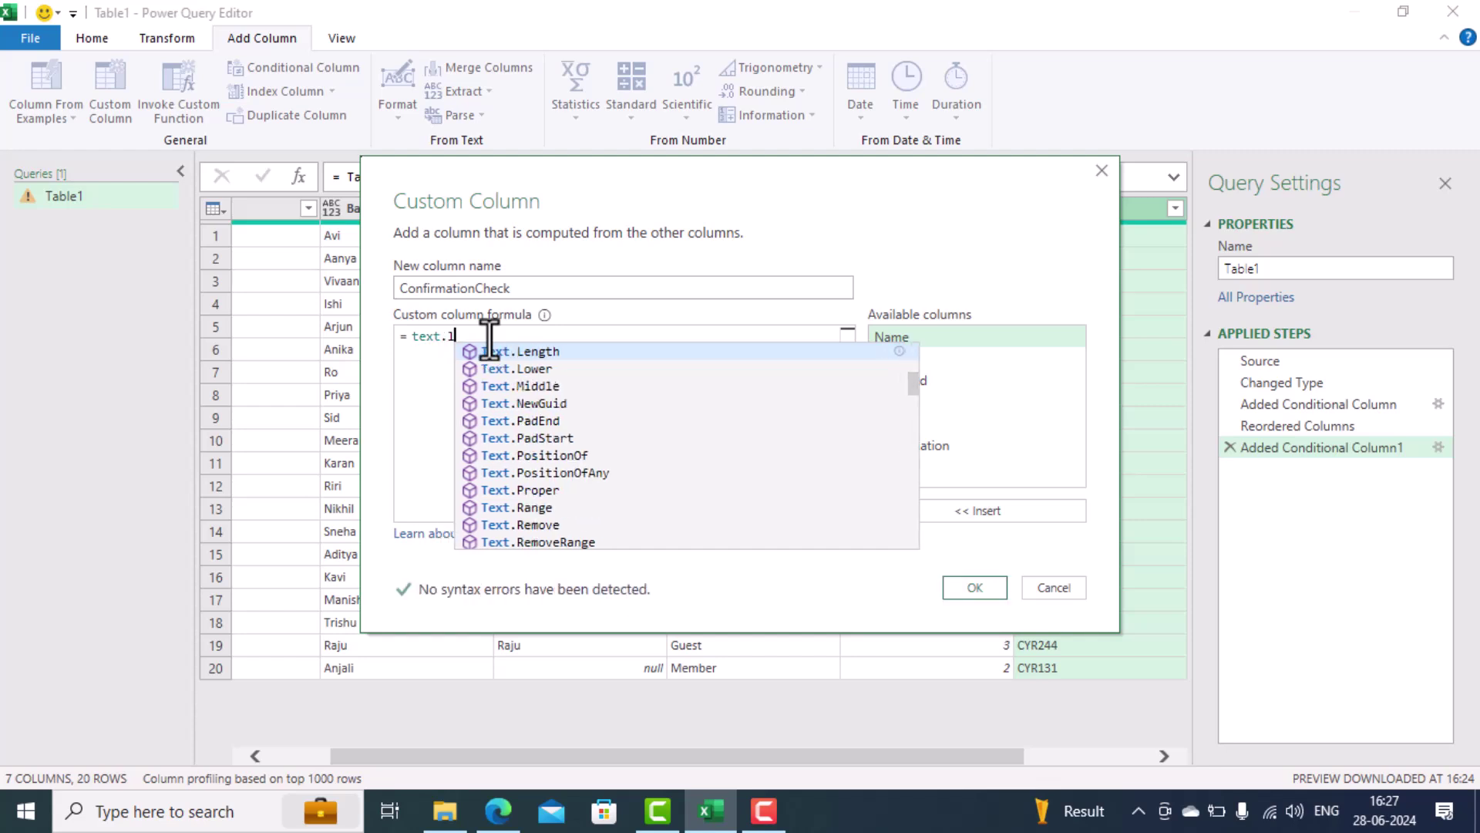
{"action": "type", "text": "n"}
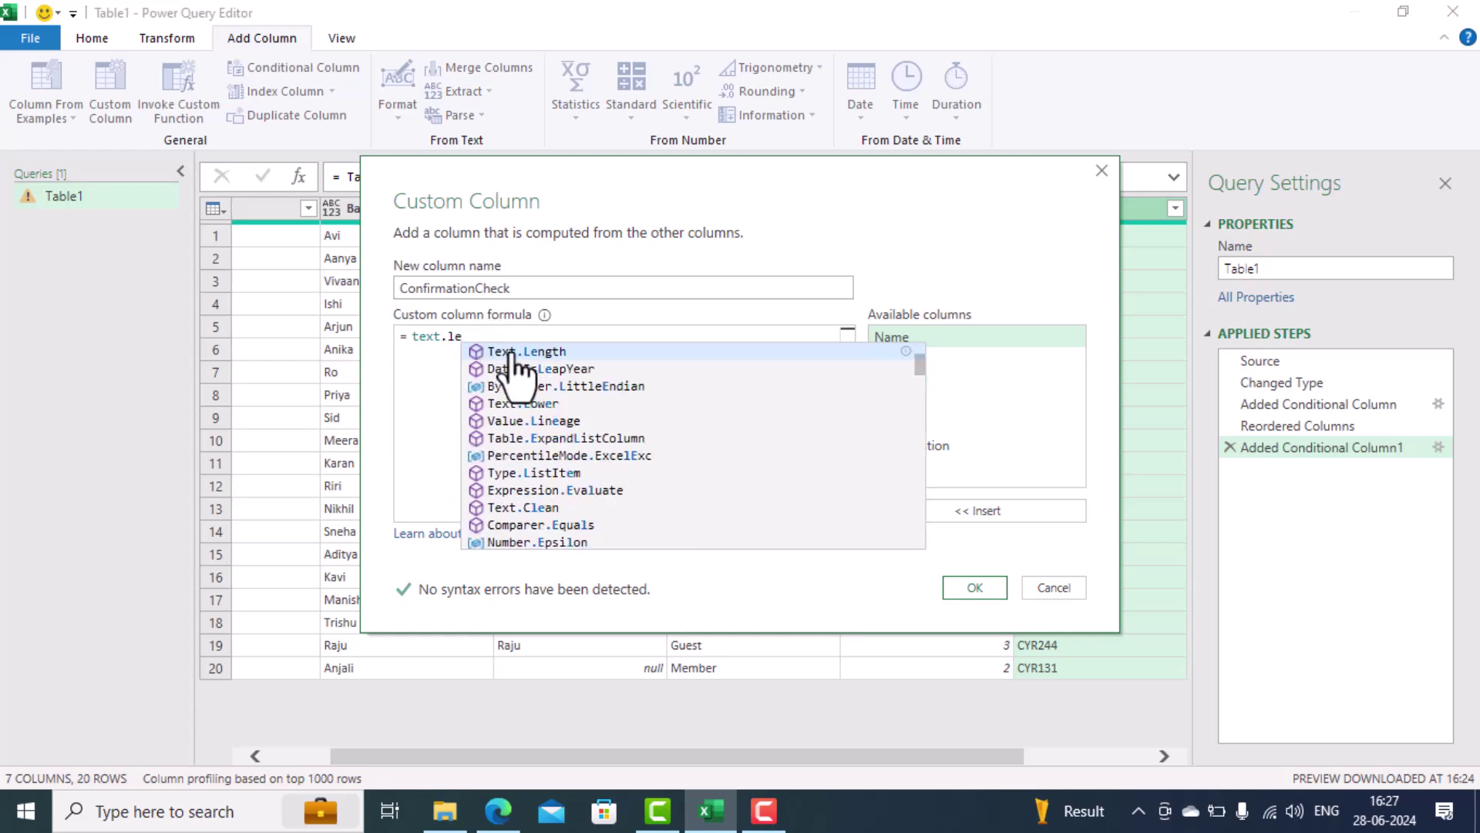
{"action": "left_click", "coordinate": [509, 352]}
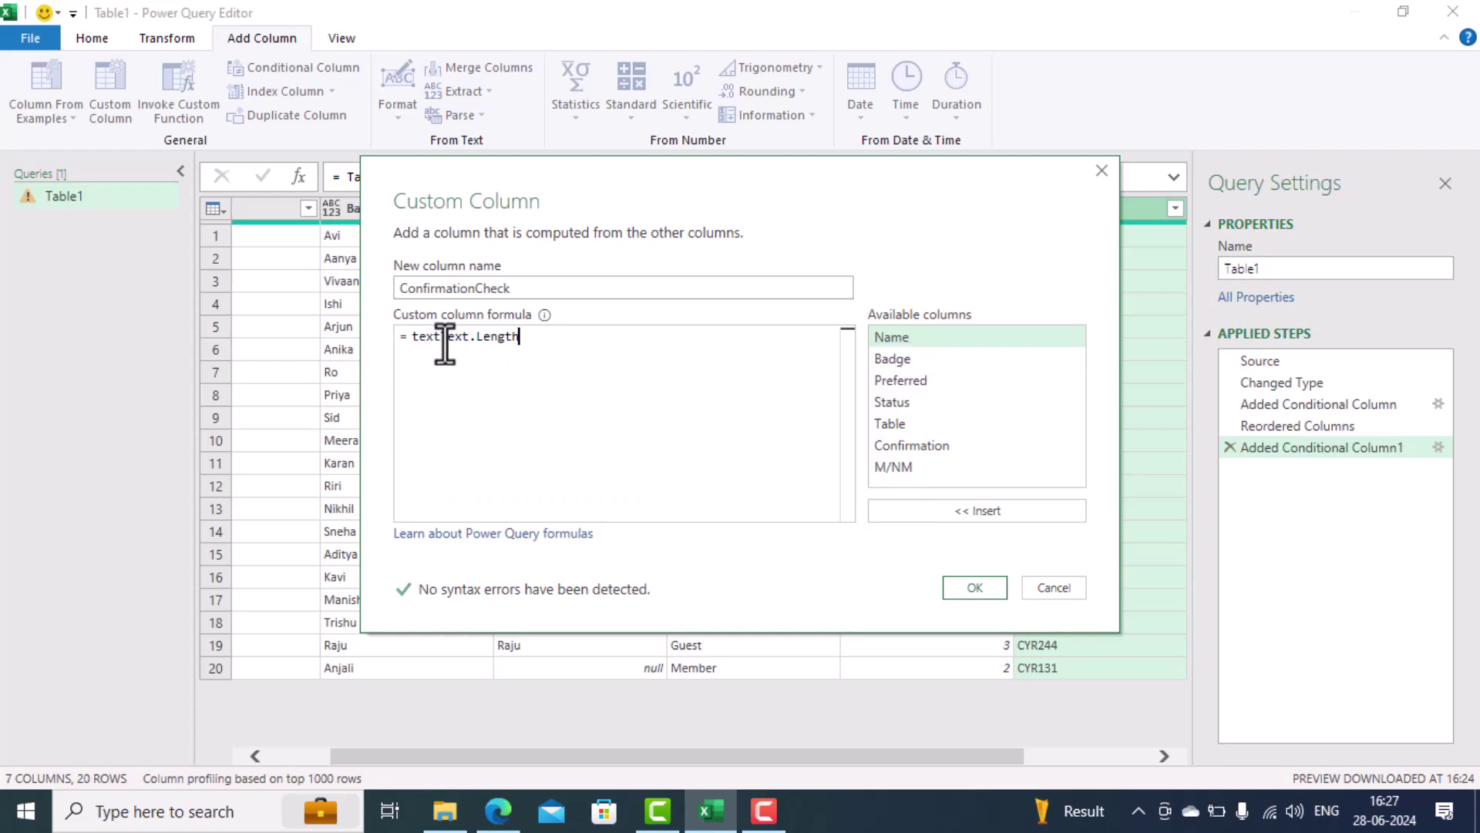
{"action": "key", "text": "Delete"}
{"action": "key", "text": "Delete"}
{"action": "key", "text": "Delete"}
{"action": "key", "text": "Delete"}
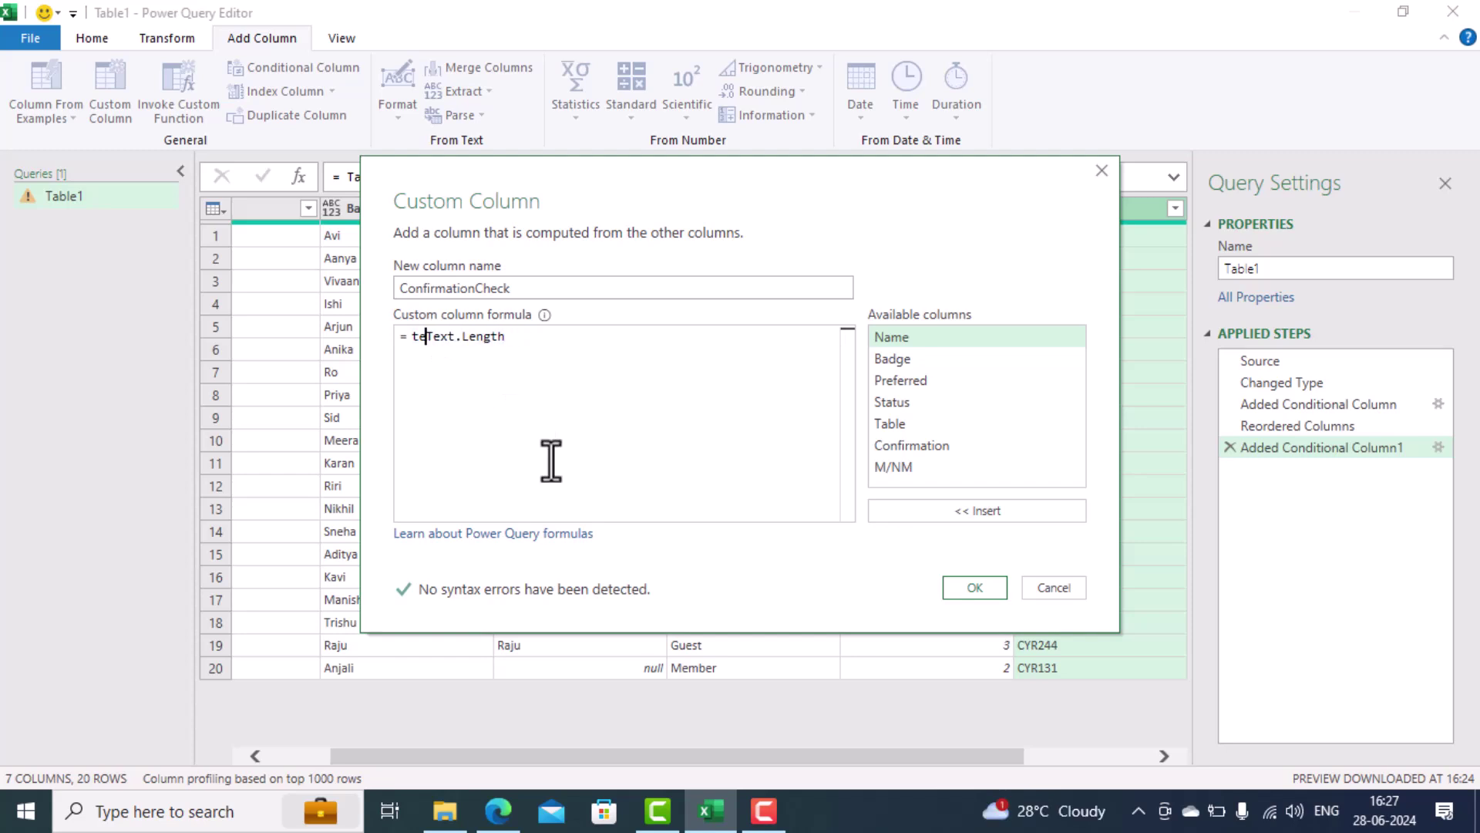
- Complete the formula as Text.Length([Confirmation]) and create the ConfirmationCheck column
{"action": "left_click", "coordinate": [551, 351]}
{"action": "type", "text": "("}
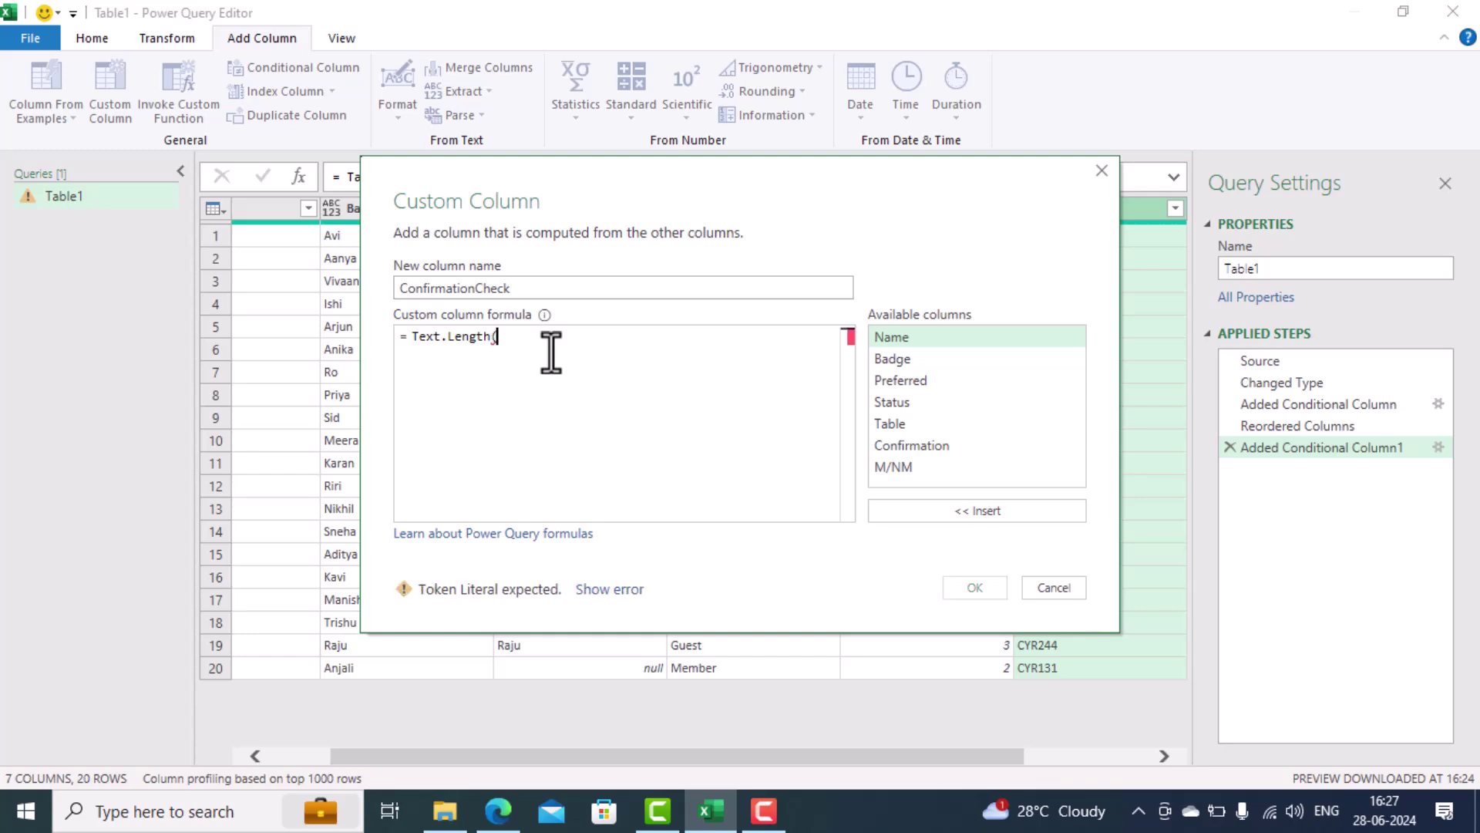
{"action": "double_click", "coordinate": [932, 444]}
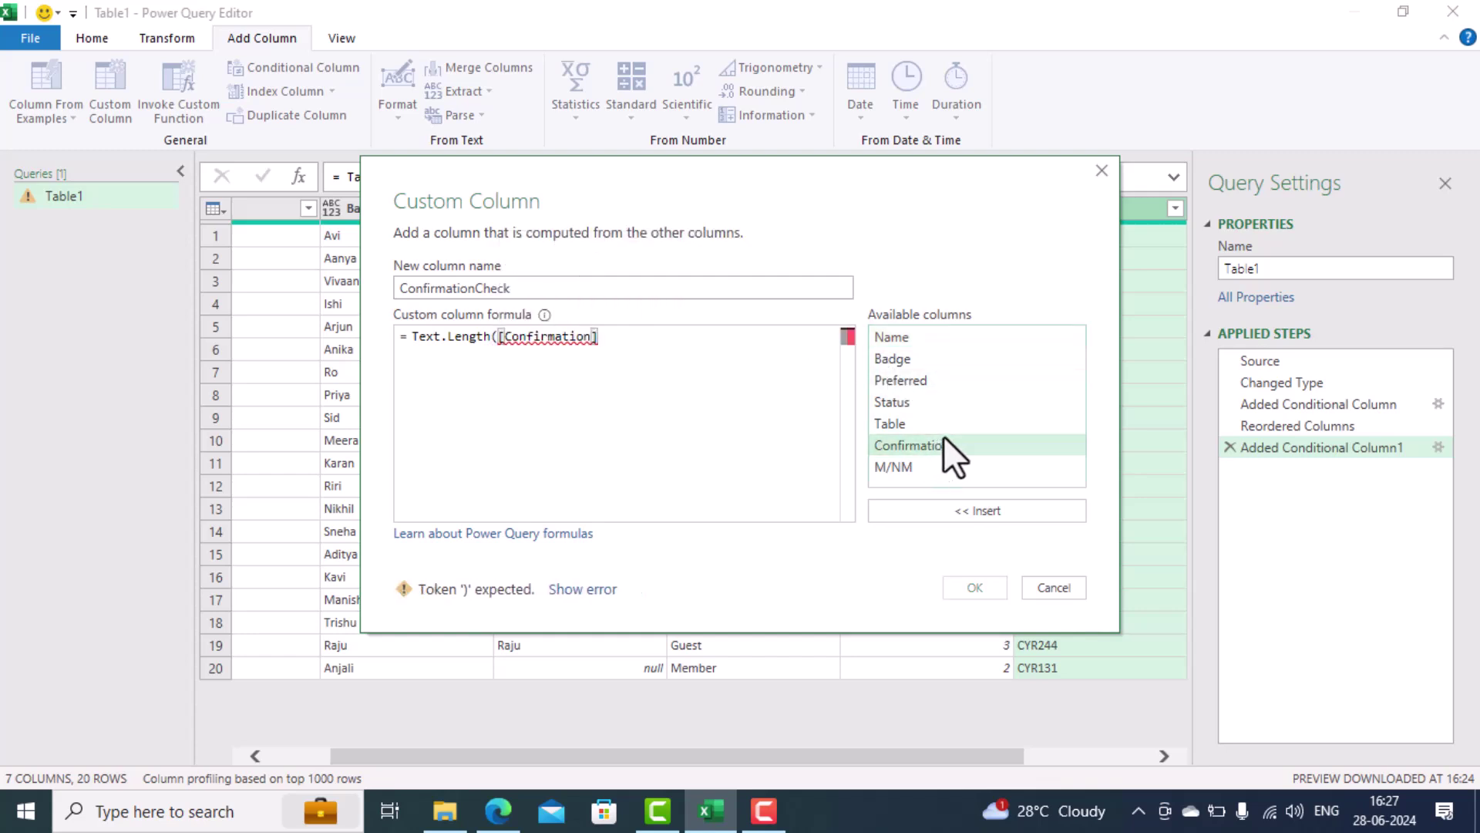
{"action": "type", "text": ")"}
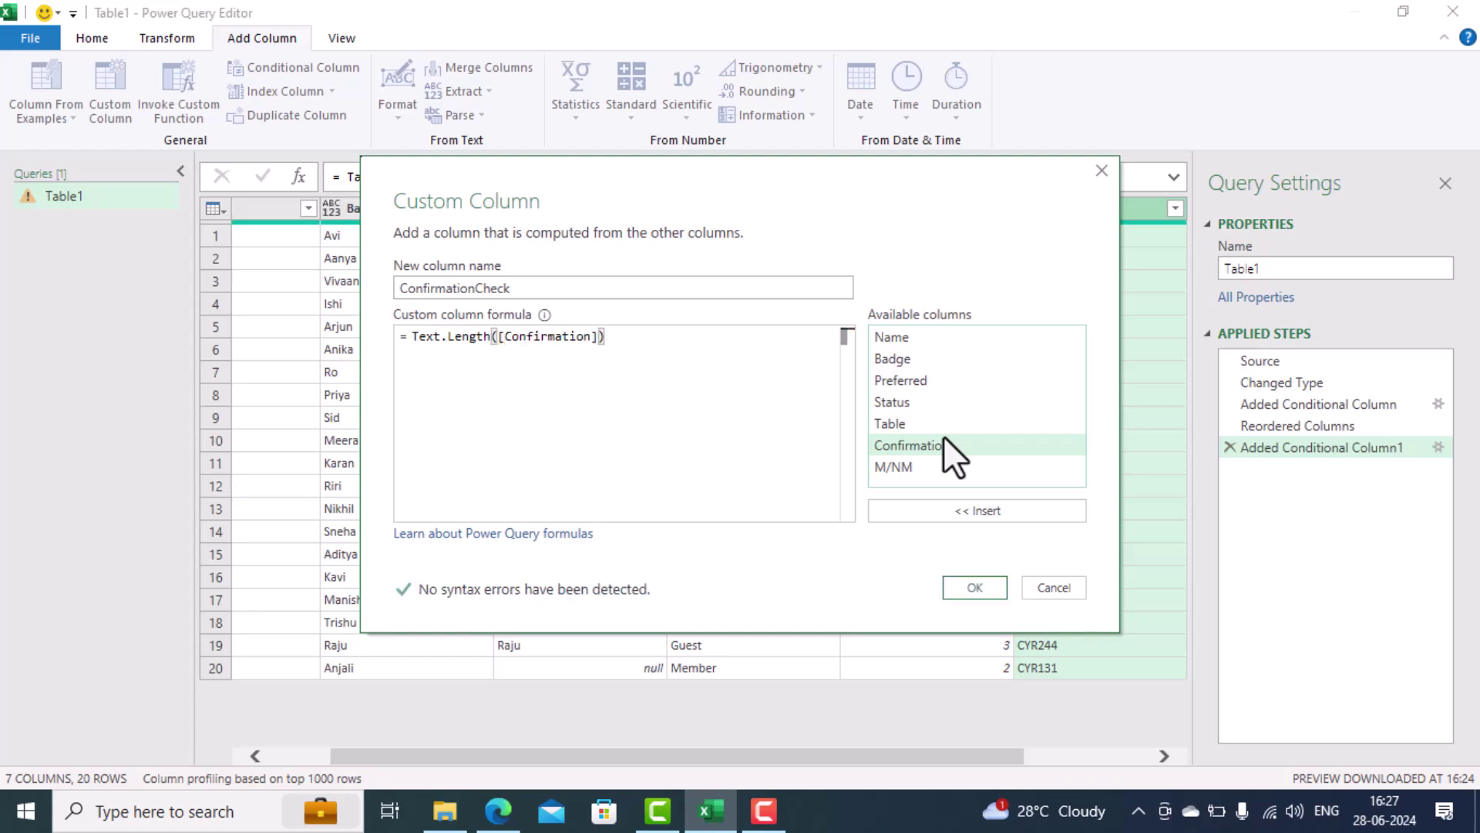
{"action": "left_click", "coordinate": [992, 586]}
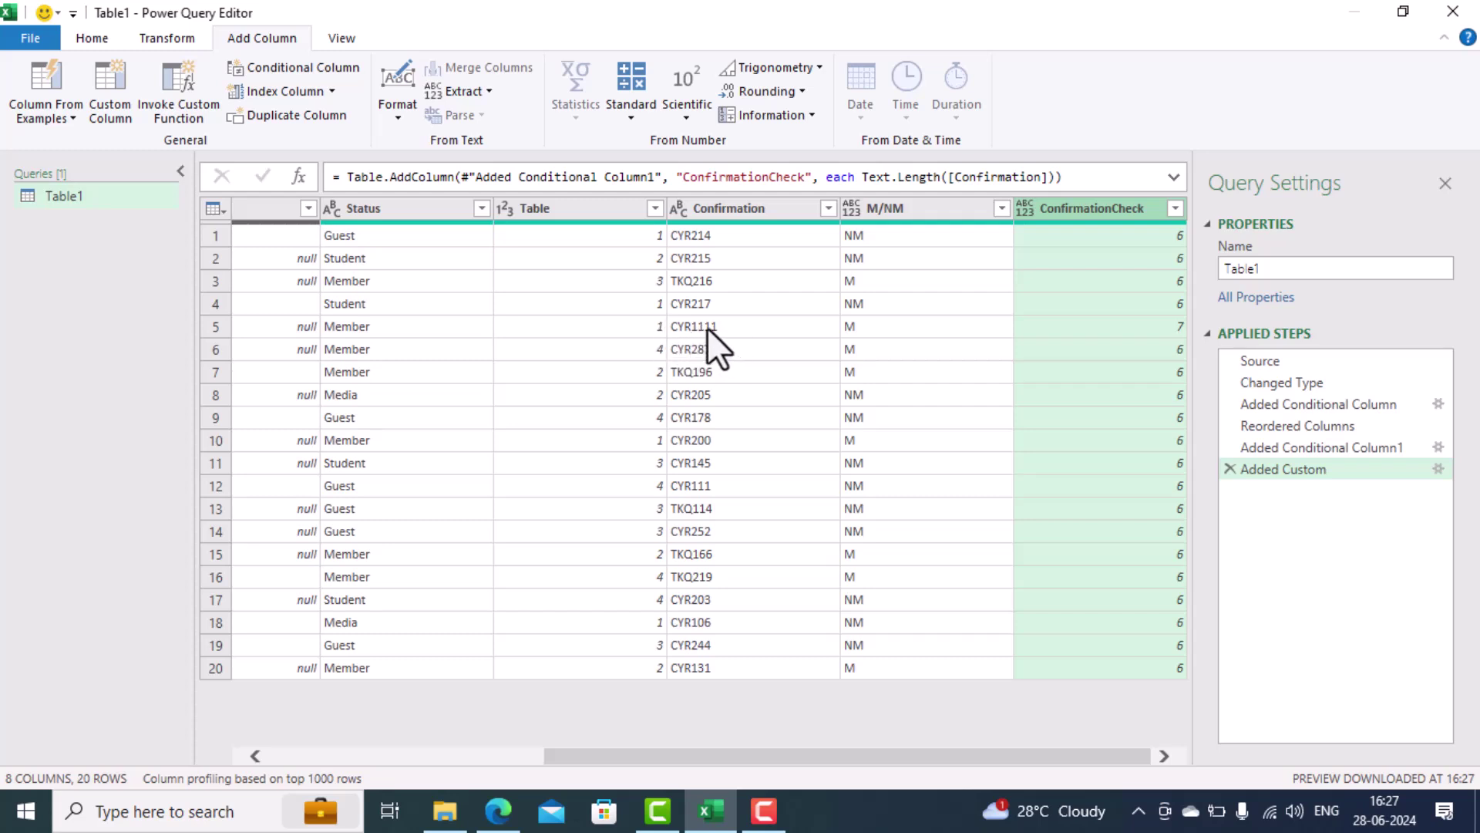
{"action": "left_click_drag", "start_coordinate": [673, 764], "coordinate": [307, 760]}
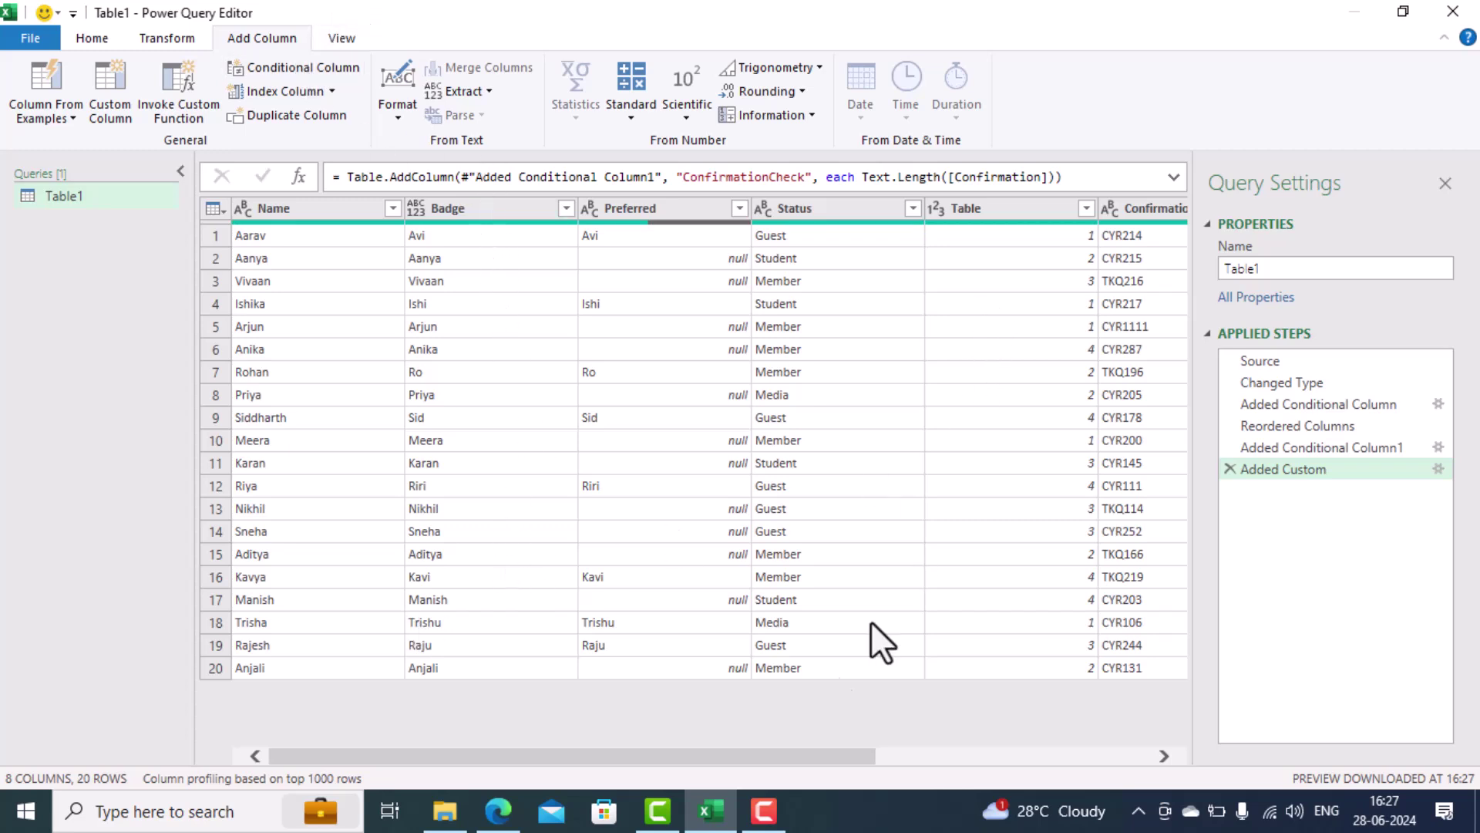
{"action": "left_click_drag", "start_coordinate": [756, 759], "coordinate": [952, 772]}
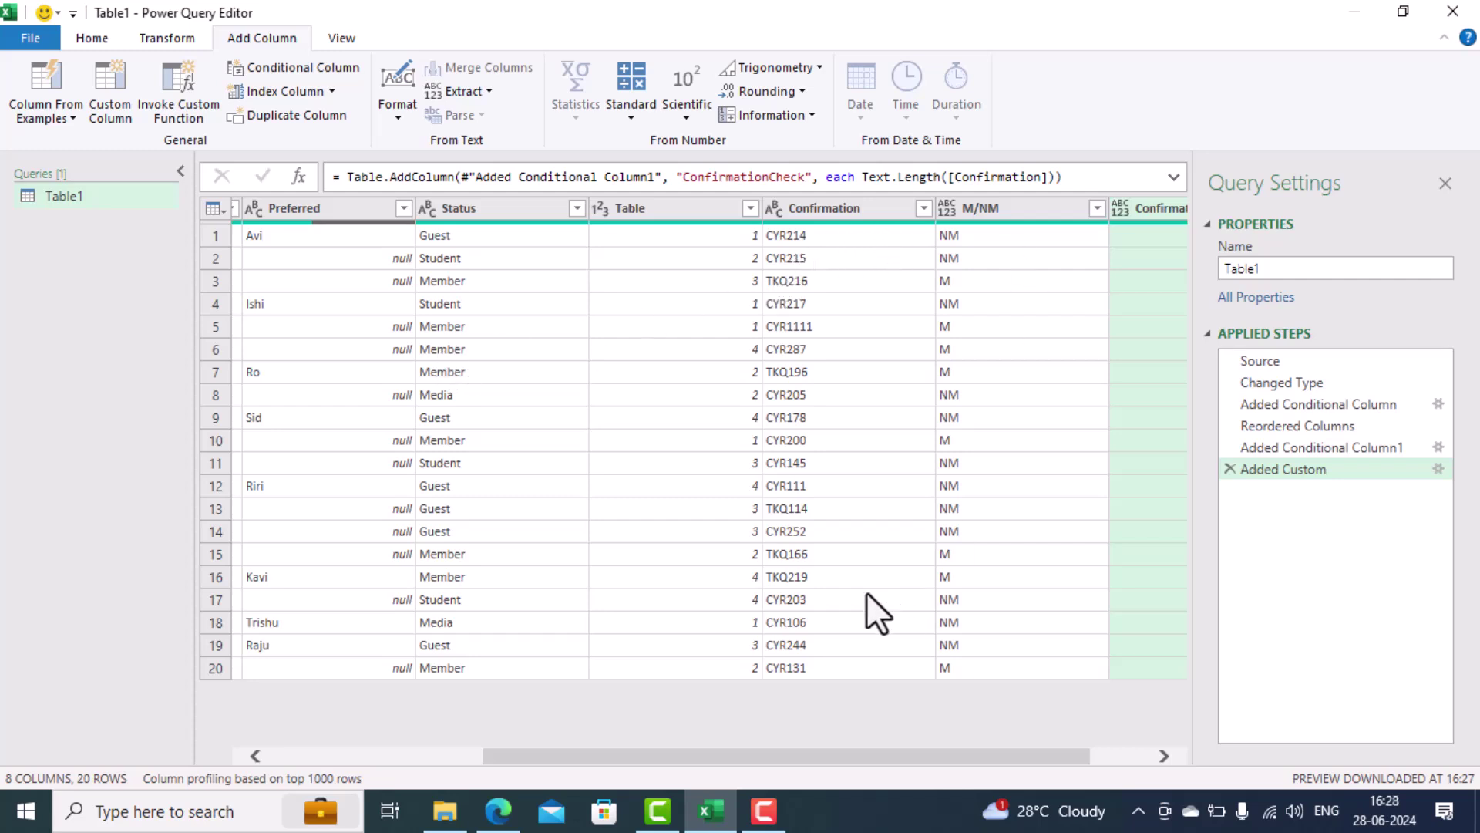
{"action": "left_click_drag", "start_coordinate": [843, 760], "coordinate": [1044, 771]}
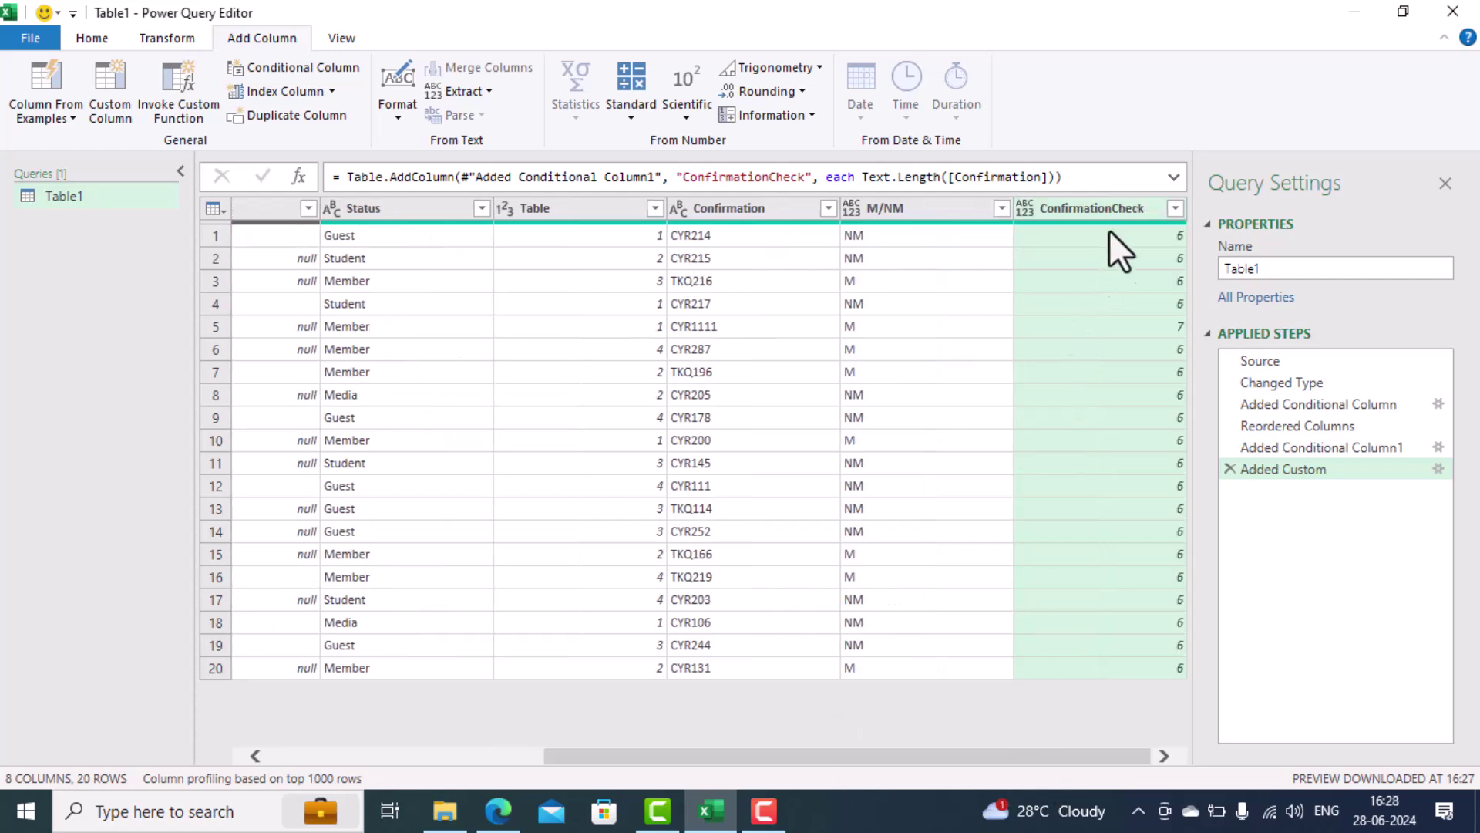